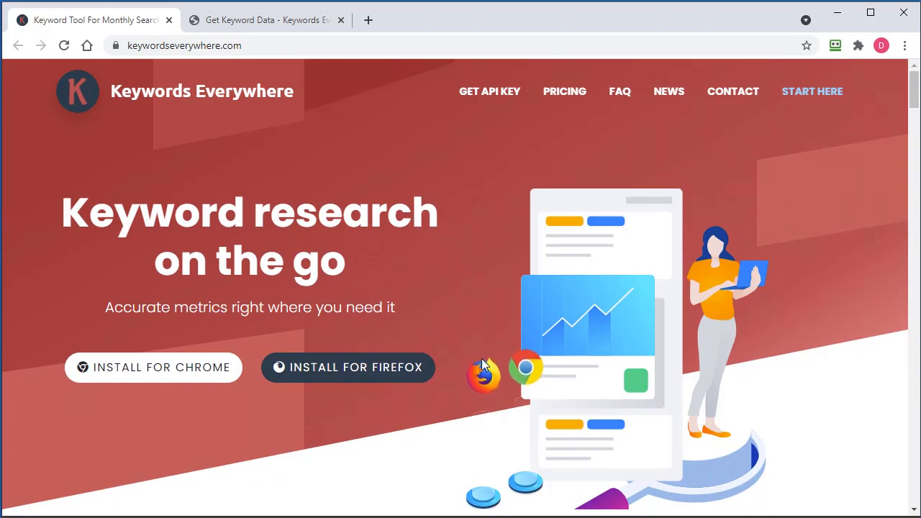
Look over the Keywords Everywhere homepage and switch to the Tube Atlas window.
scroll(431, 409, "down", 10)
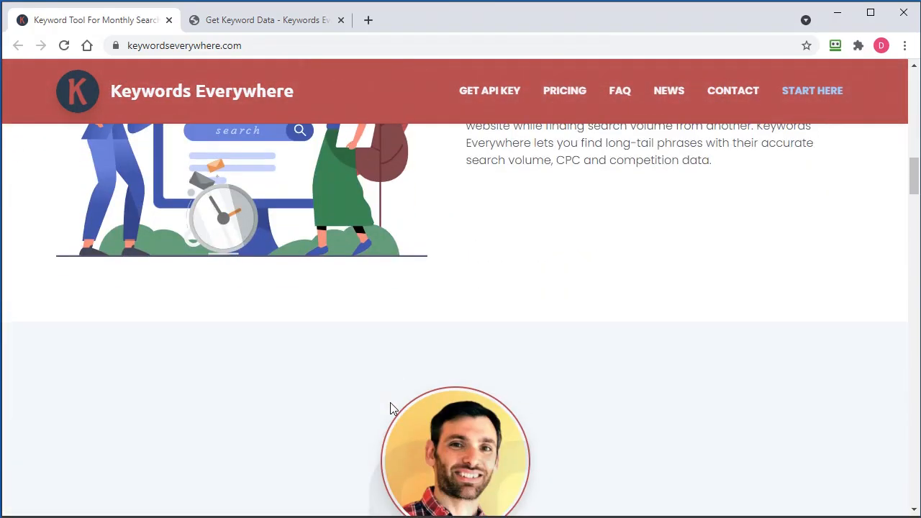
scroll(391, 407, "up", 12)
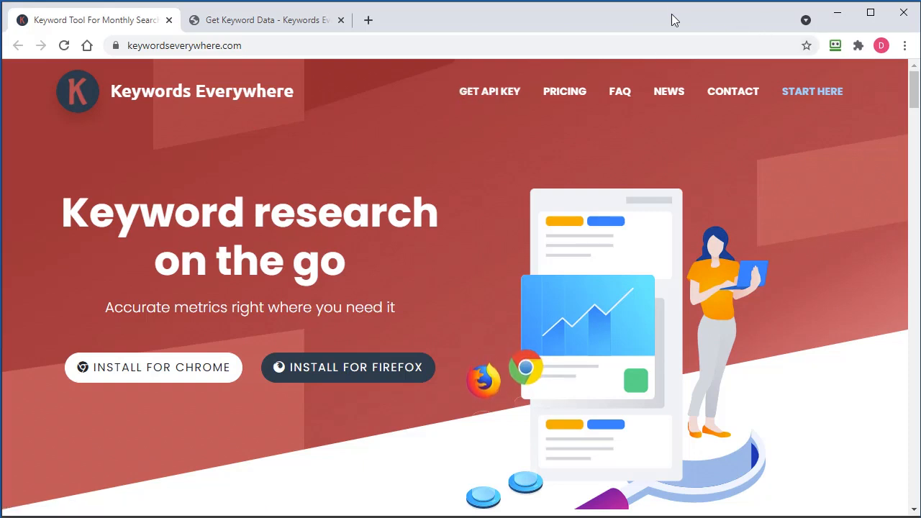
left_click(837, 13)
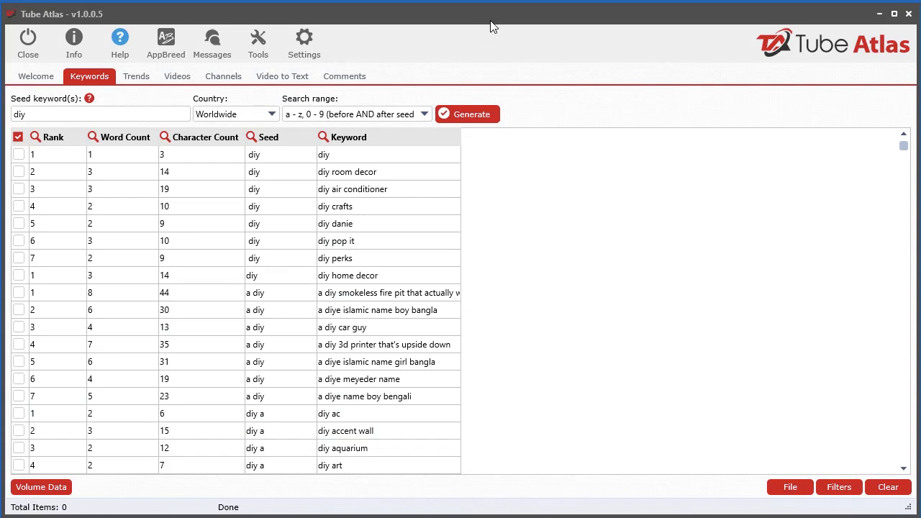
left_click_drag(491, 16, 490, 13)
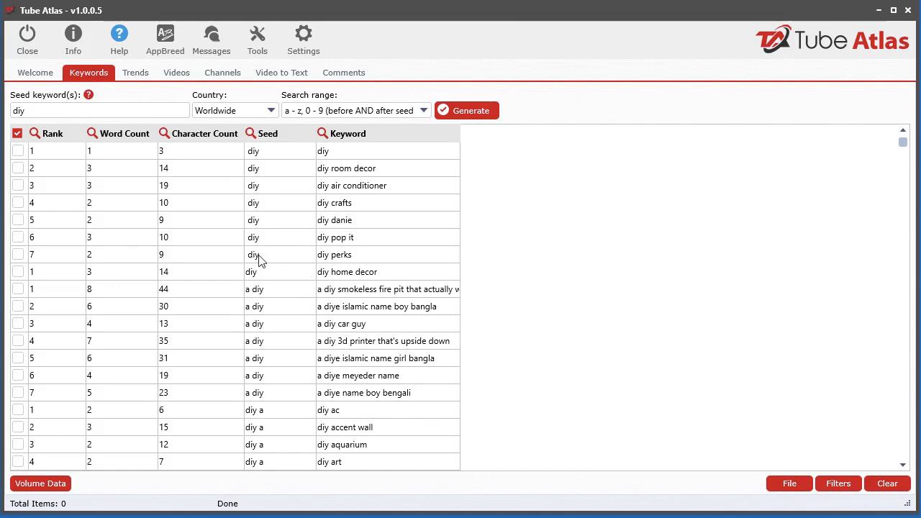
Open the Keywords Everywhere tool and go to its API key sign-up page in the browser.
left_click(262, 41)
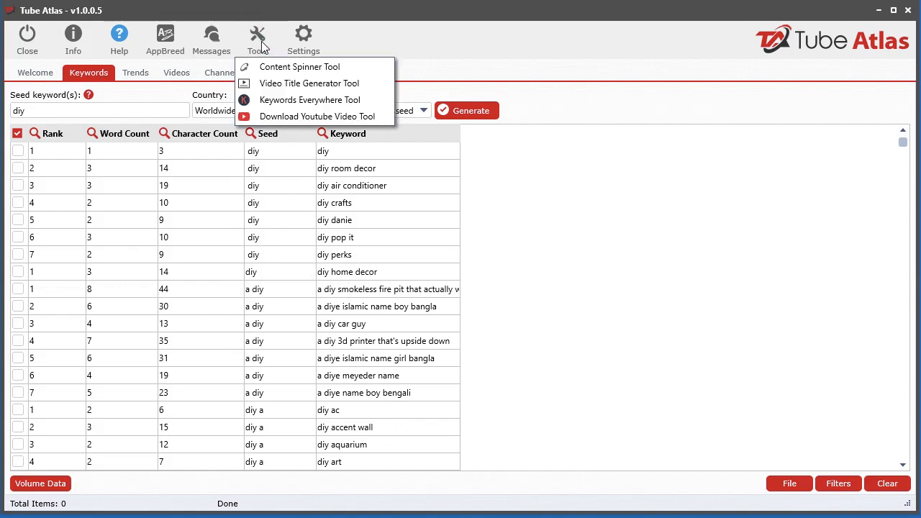
left_click(283, 102)
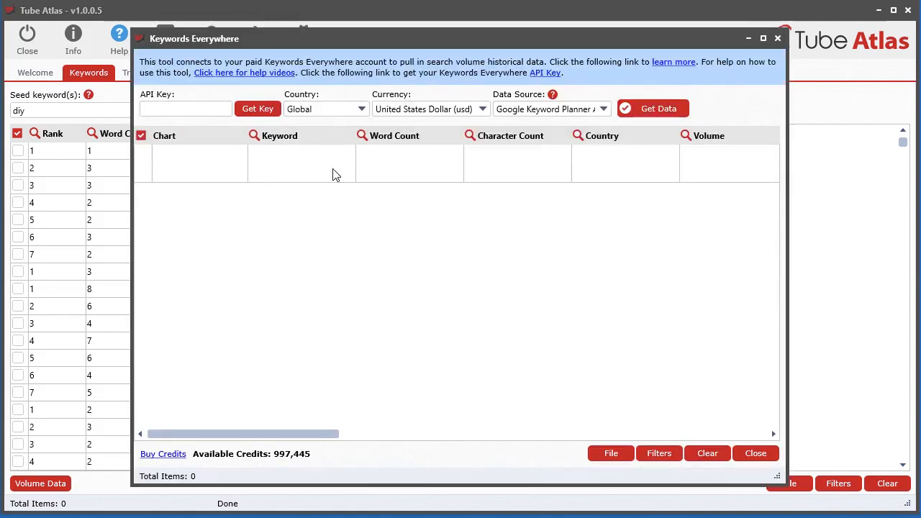
left_click(148, 108)
left_click(255, 111)
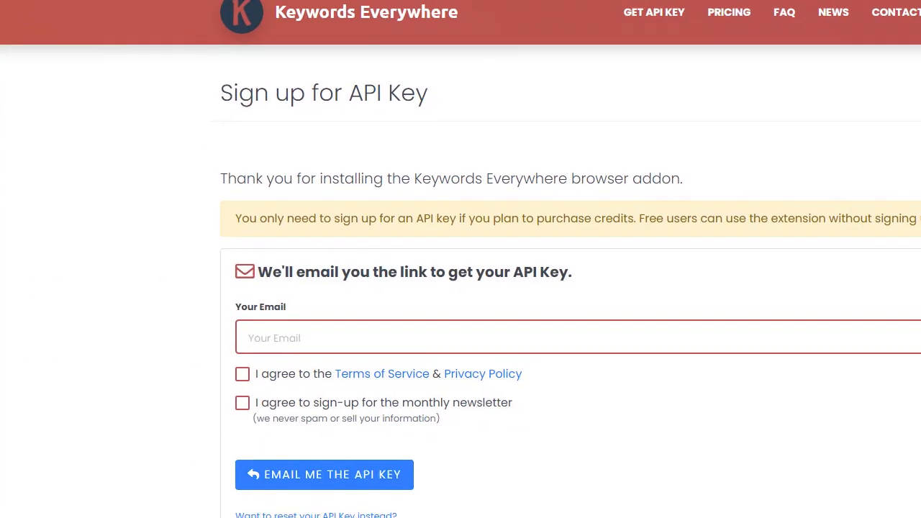
Request the API key by email, entering the email address and agreeing to the terms and the monthly newsletter.
scroll(96, 417, "down", 1)
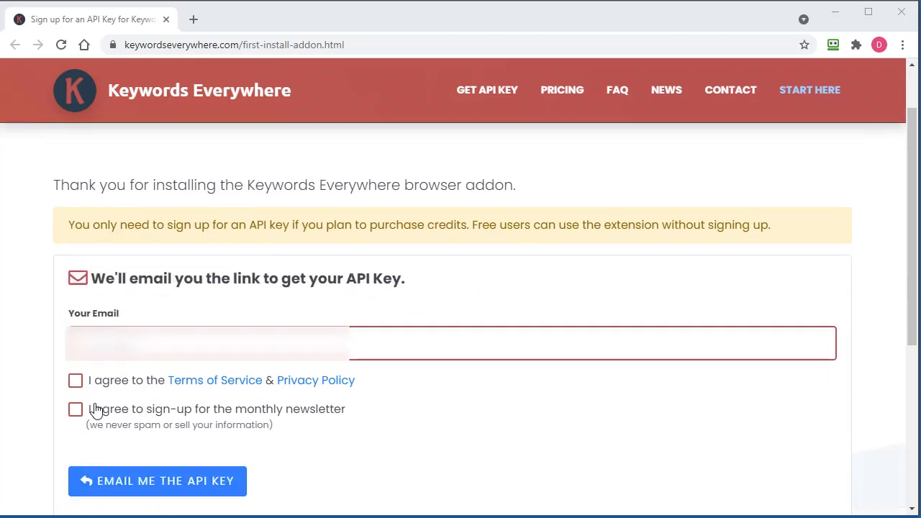
left_click(76, 380)
left_click(76, 409)
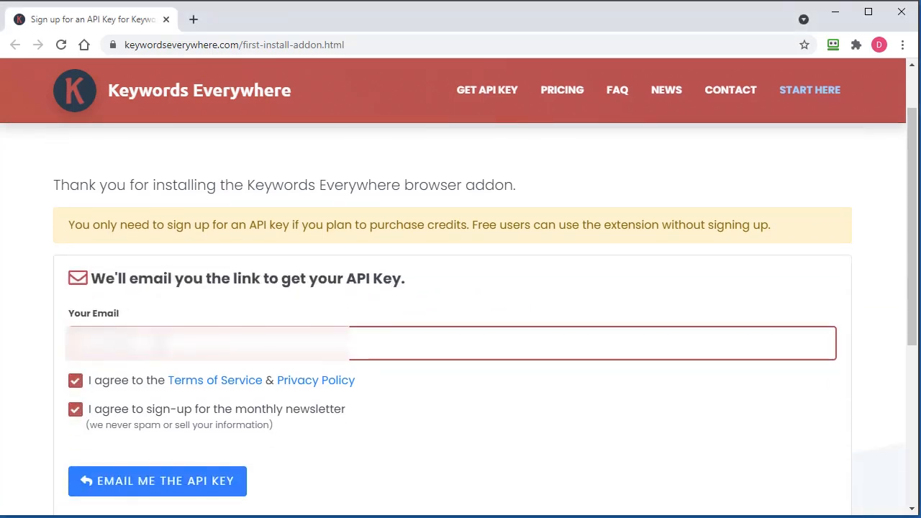
type("[blurred]")
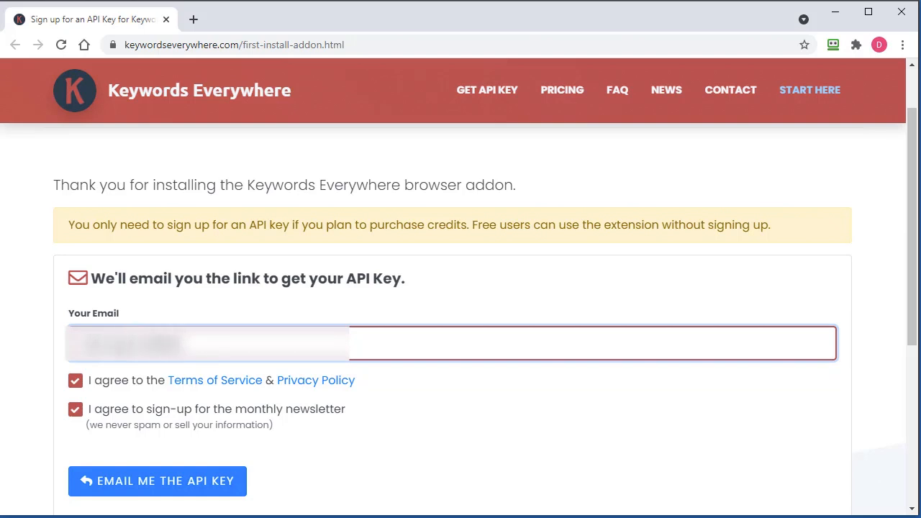
type("[blurred]")
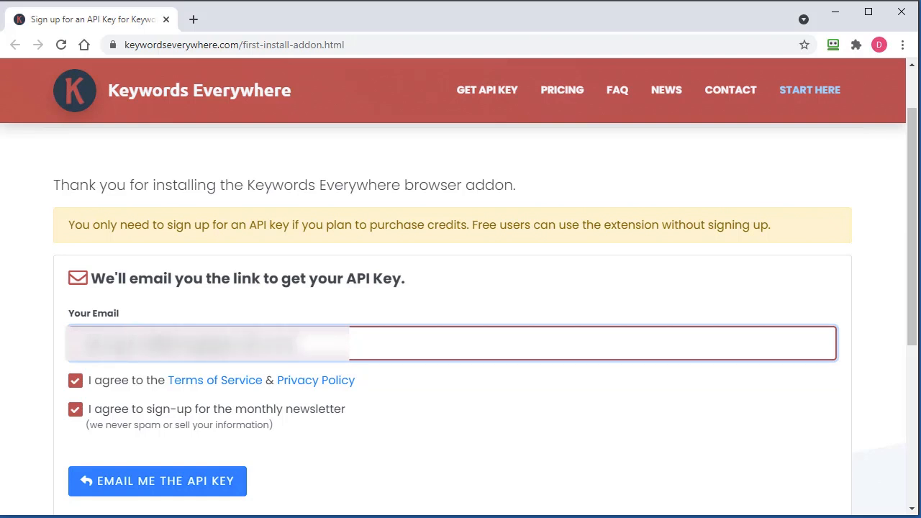
left_click(131, 467)
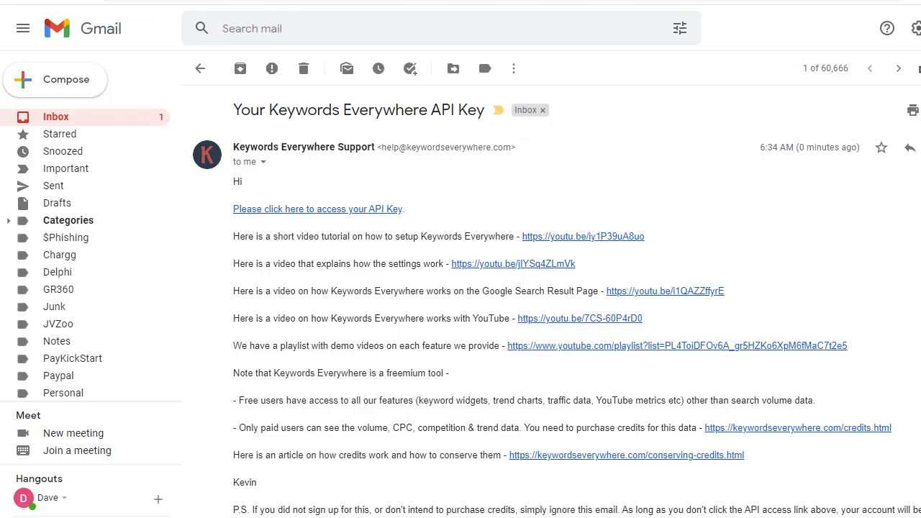
Follow the API key link in the received email and paste the key into the API Key field in Tube Atlas.
left_click(327, 213)
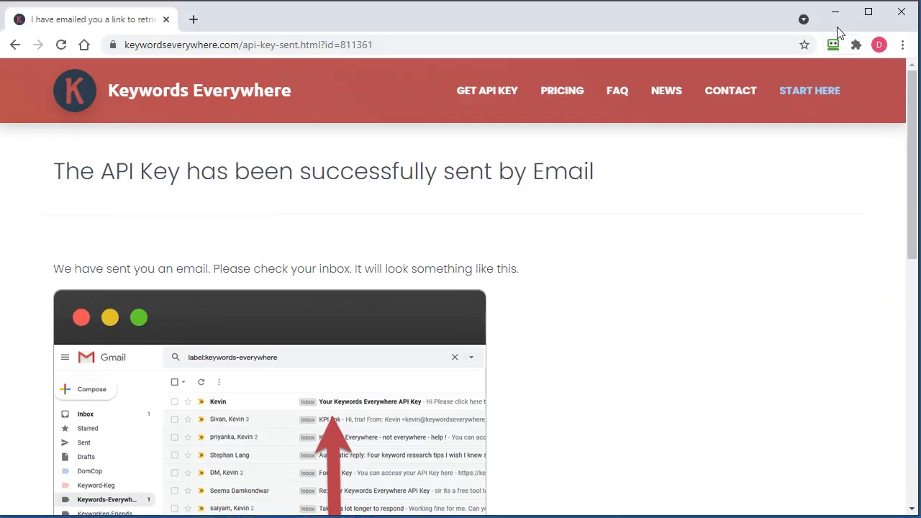
left_click(834, 12)
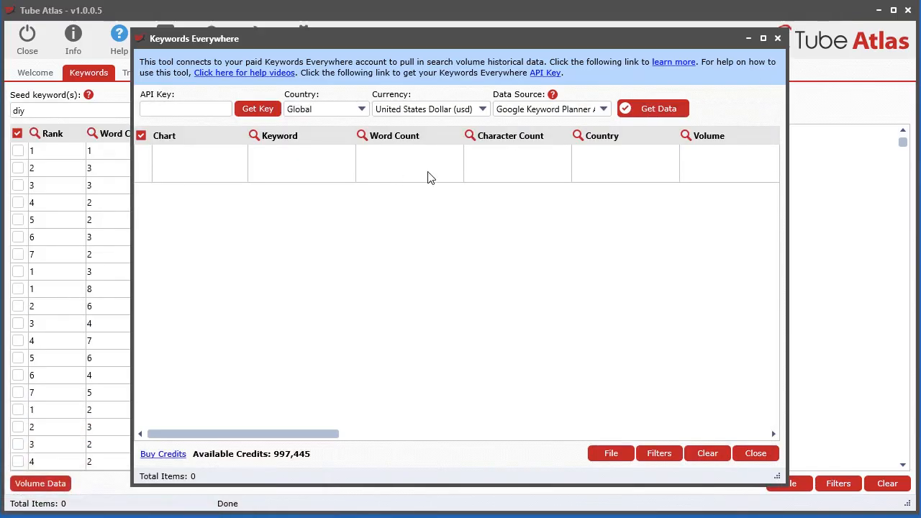
left_click(165, 110)
right_click(177, 107)
left_click(216, 146)
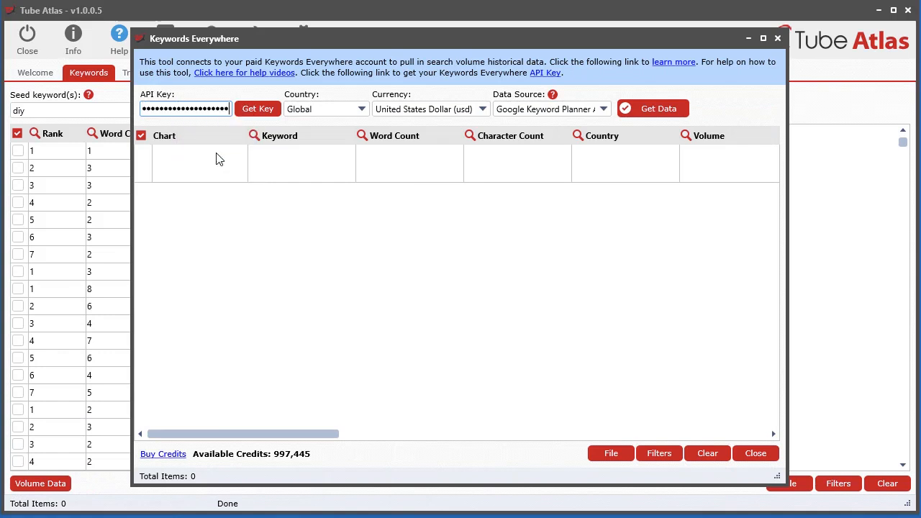
left_click(199, 169)
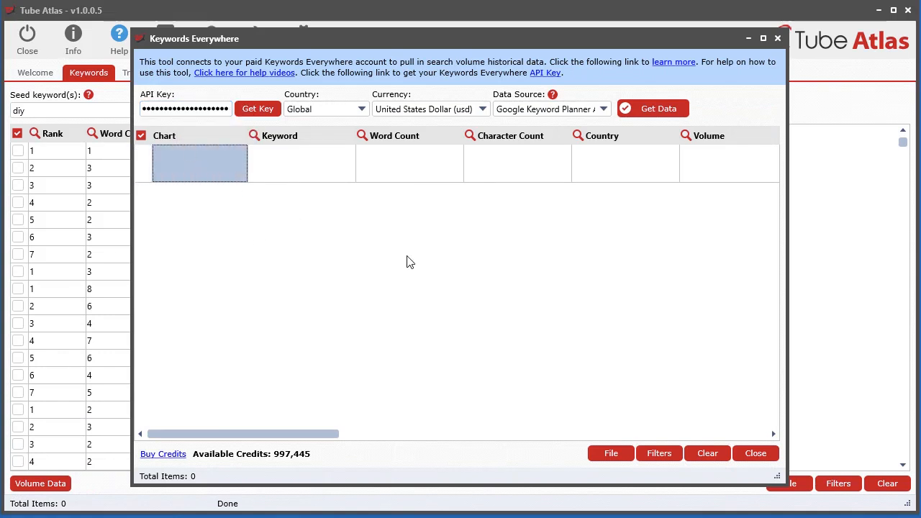
Enlarge the Keywords Everywhere tool to cover the whole Tube Atlas window and close it.
left_click_drag(555, 27, 562, 43)
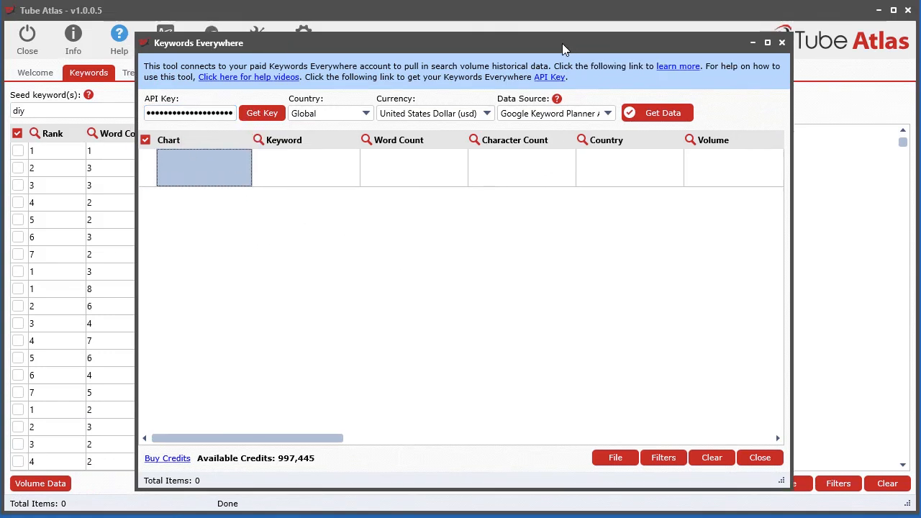
left_click_drag(578, 44, 445, 16)
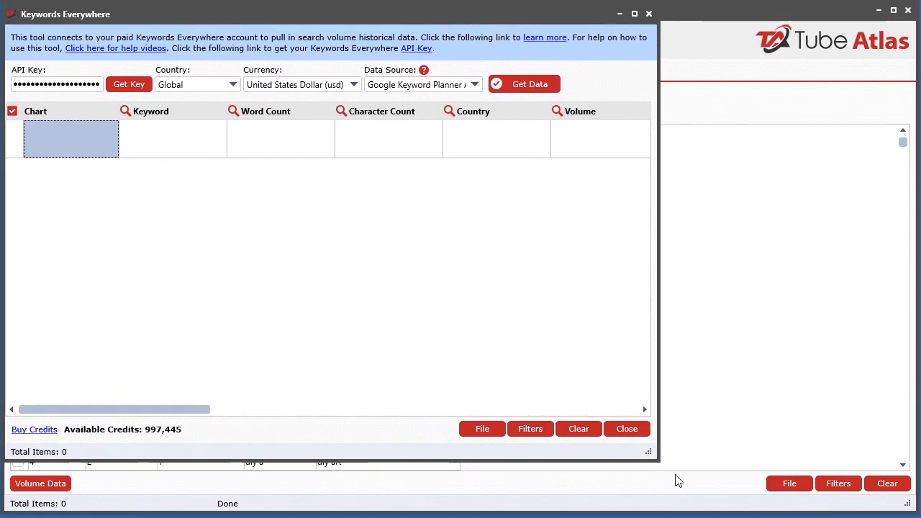
left_click_drag(649, 451, 916, 500)
left_click(894, 481)
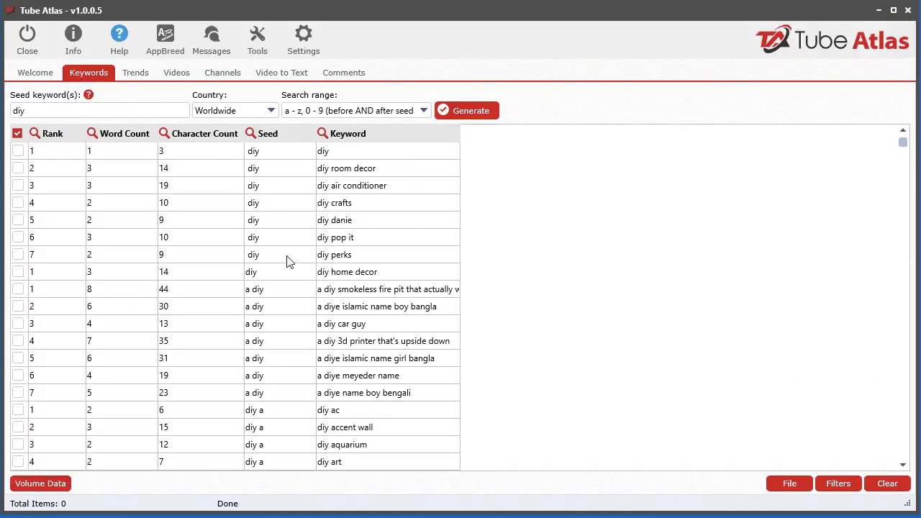
left_click(261, 287)
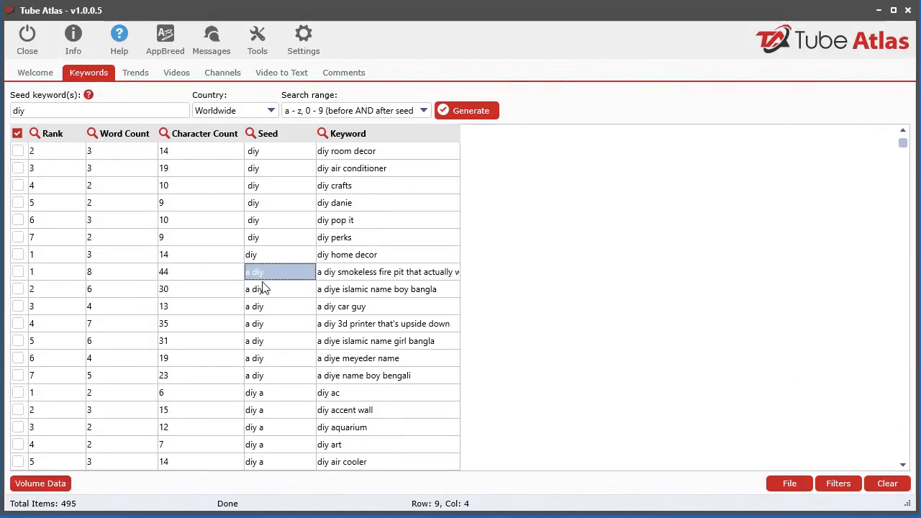
scroll(238, 459, "up", 1)
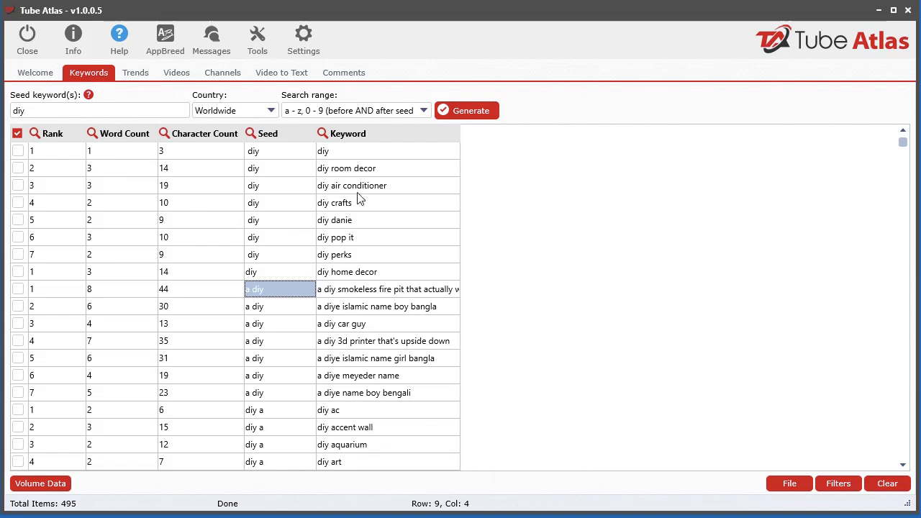
left_click(292, 44)
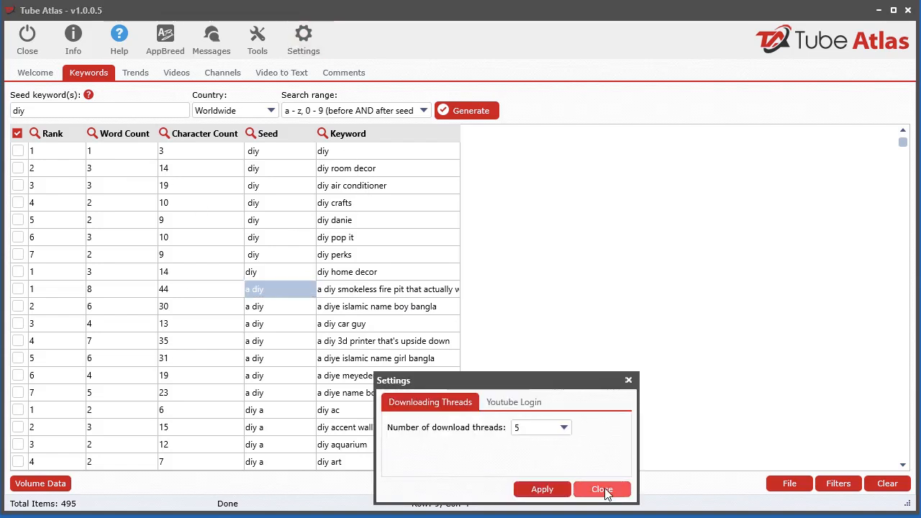
left_click(602, 489)
Reopen the Keywords Everywhere tool and visit the pricing page of the Keywords Everywhere website.
left_click(268, 41)
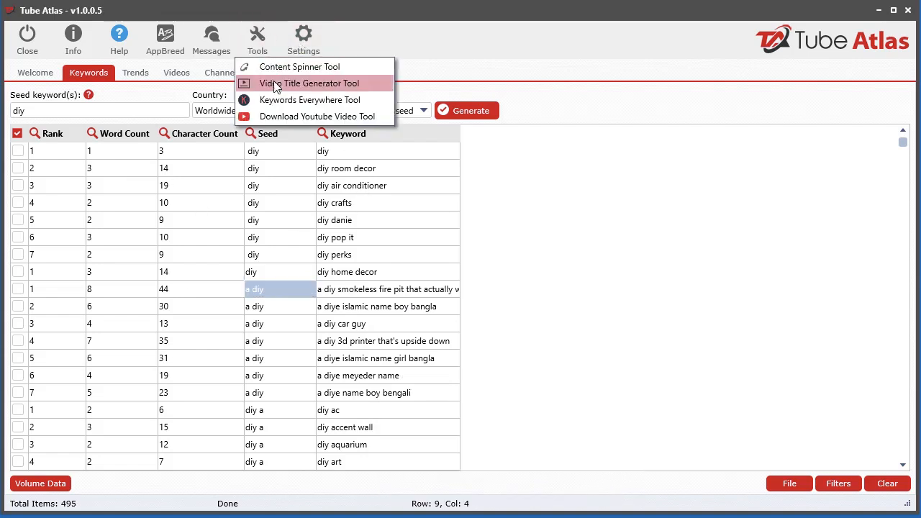
left_click(310, 100)
left_click(552, 42)
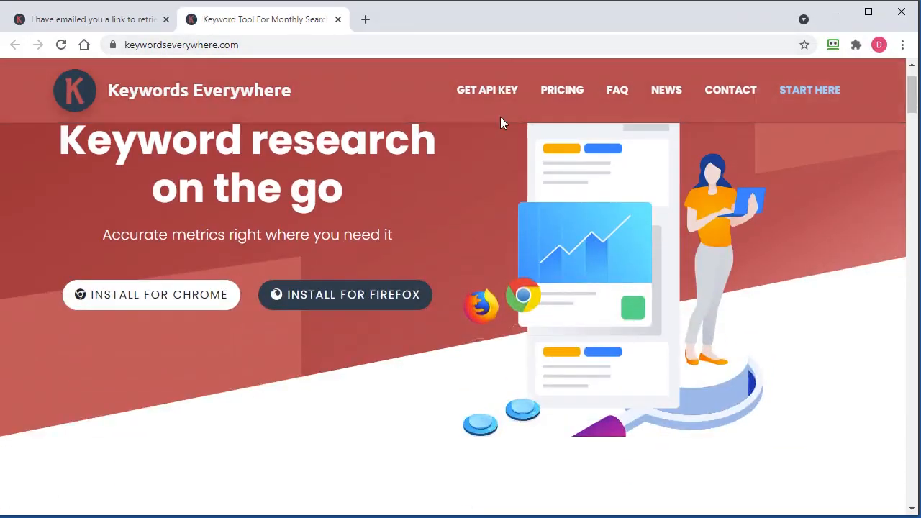
left_click(547, 91)
Examine the credit packages, their prices and the expiry note on the Purchase Credits page, and return to Tube Atlas.
scroll(880, 394, "down", 1)
scroll(879, 393, "down", 3)
scroll(879, 394, "up", 2)
scroll(879, 393, "down", 1)
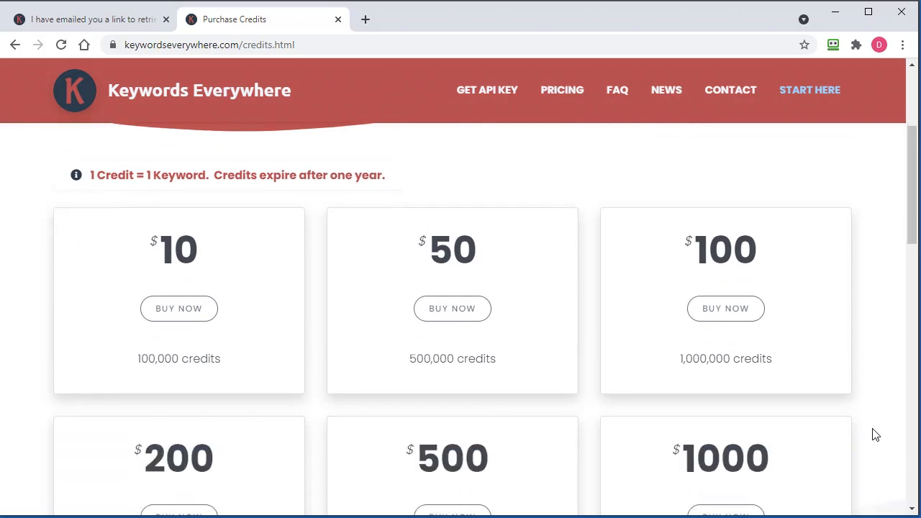
scroll(875, 423, "down", 1)
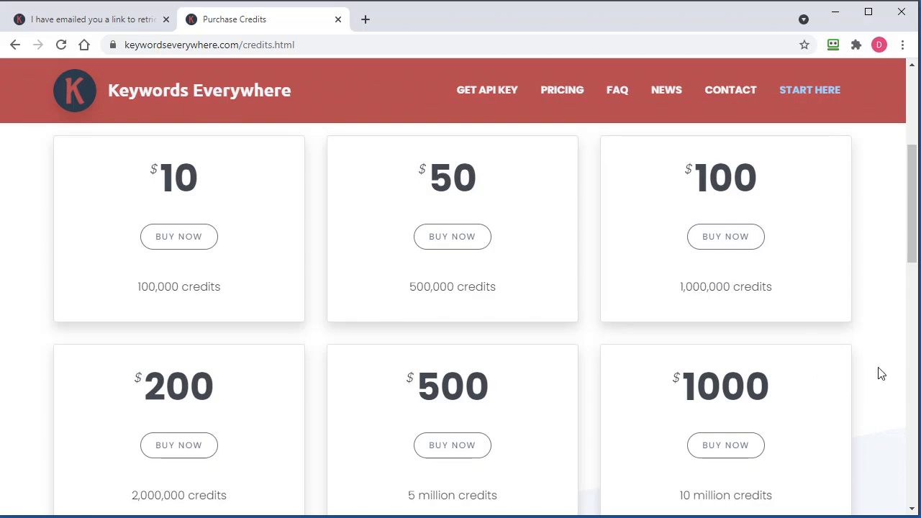
scroll(886, 396, "up", 1)
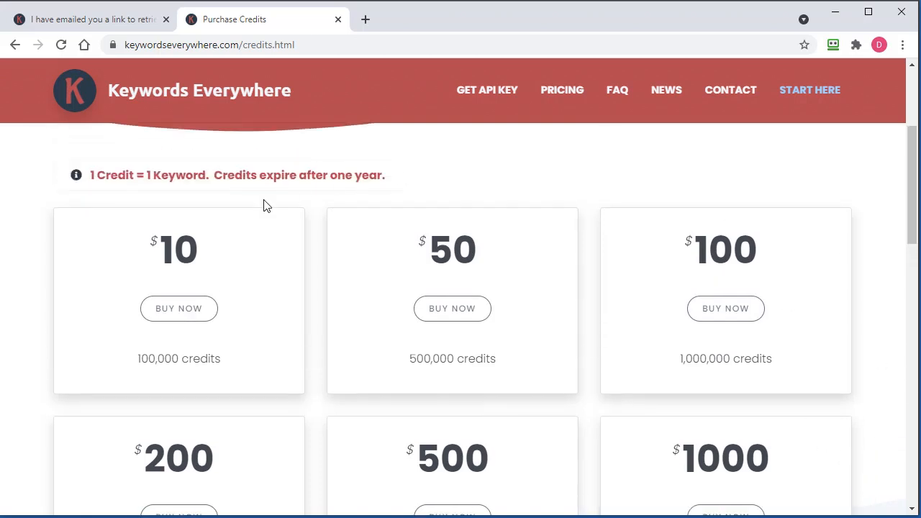
scroll(886, 321, "down", 1)
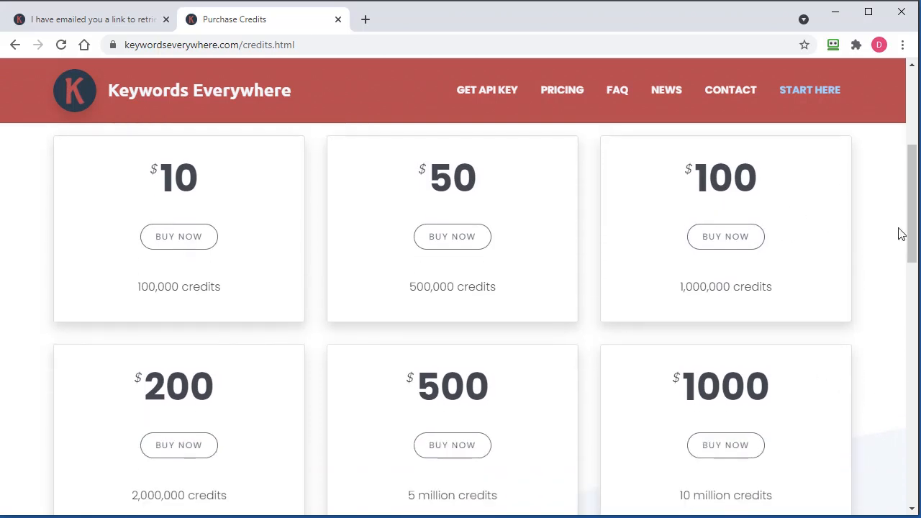
left_click(835, 20)
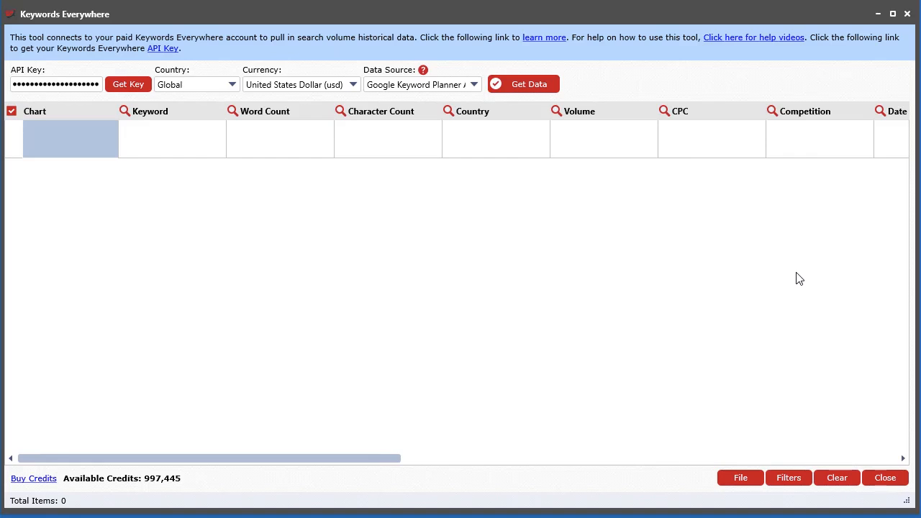
View the Buy Credits page linked from the Keywords Everywhere tool, return to Tube Atlas and close the tool.
left_click(33, 480)
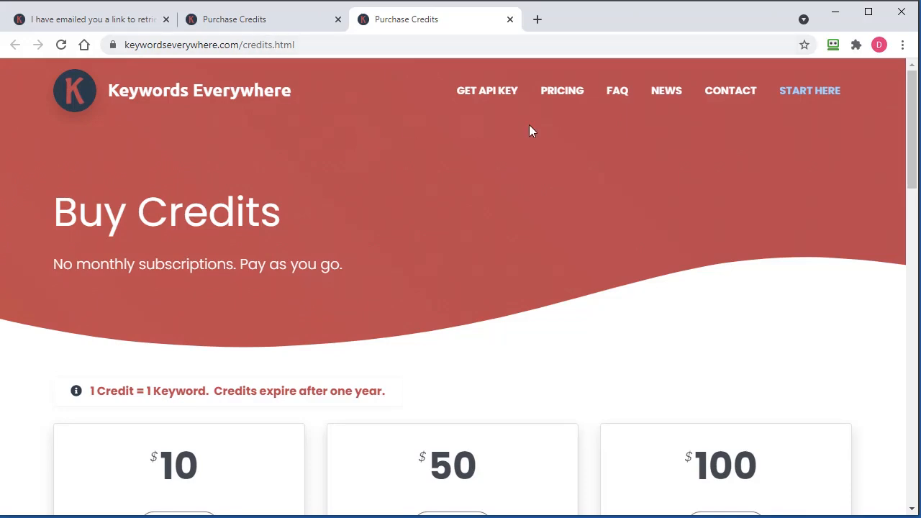
scroll(731, 256, "down", 2)
scroll(734, 266, "up", 2)
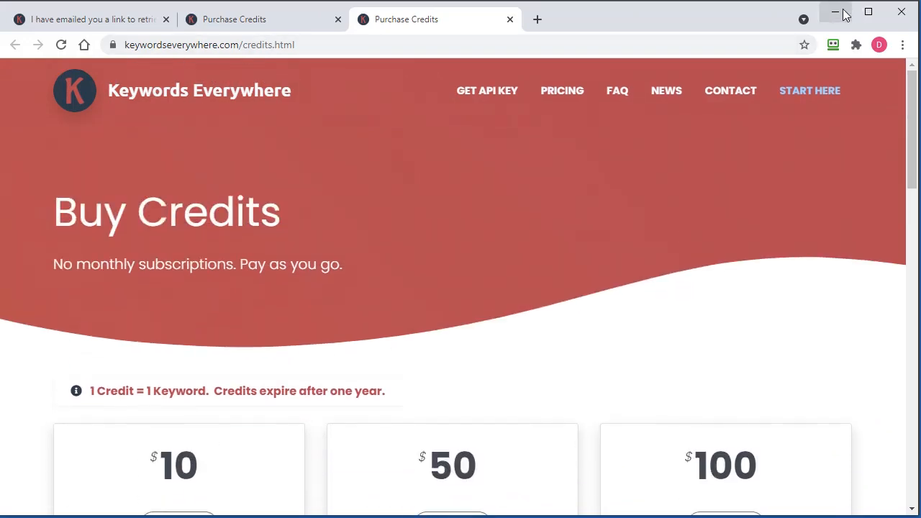
left_click(835, 13)
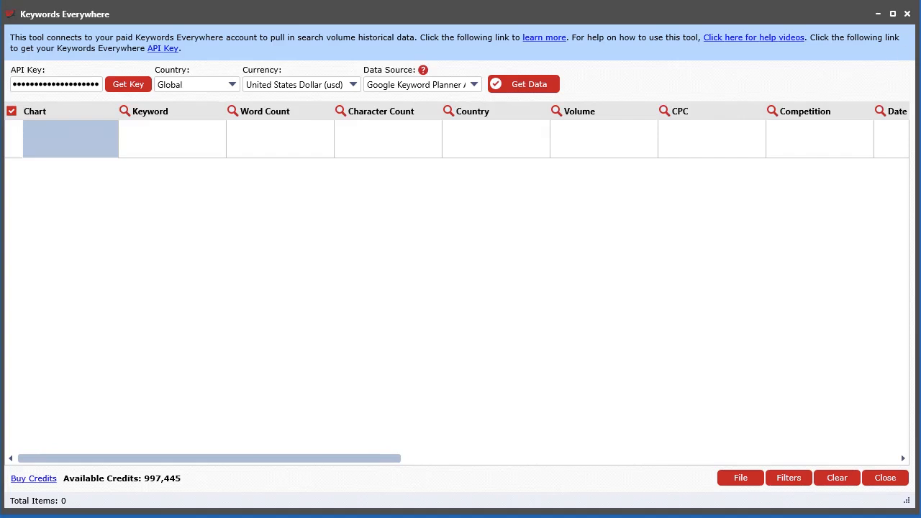
left_click(907, 14)
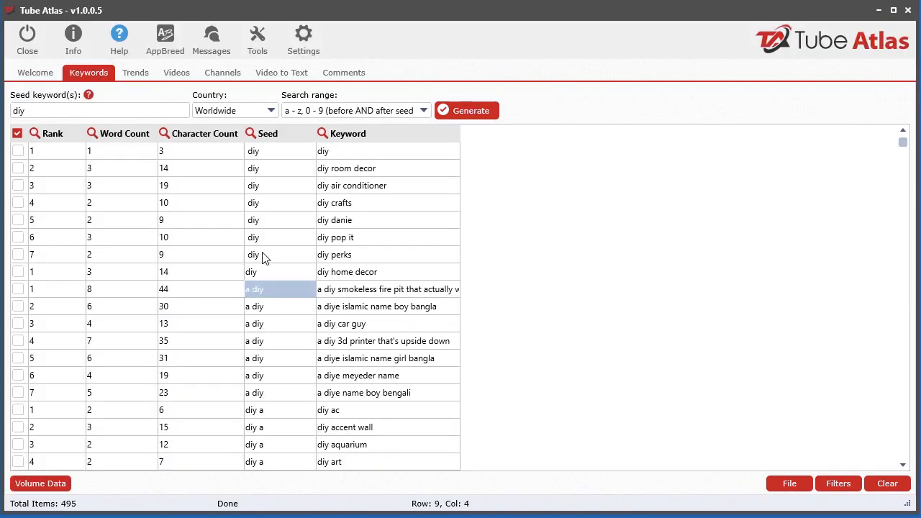
Review the options for sending keywords to the Keywords Everywhere tool, including those under Volume Data and Tools.
left_click(272, 188)
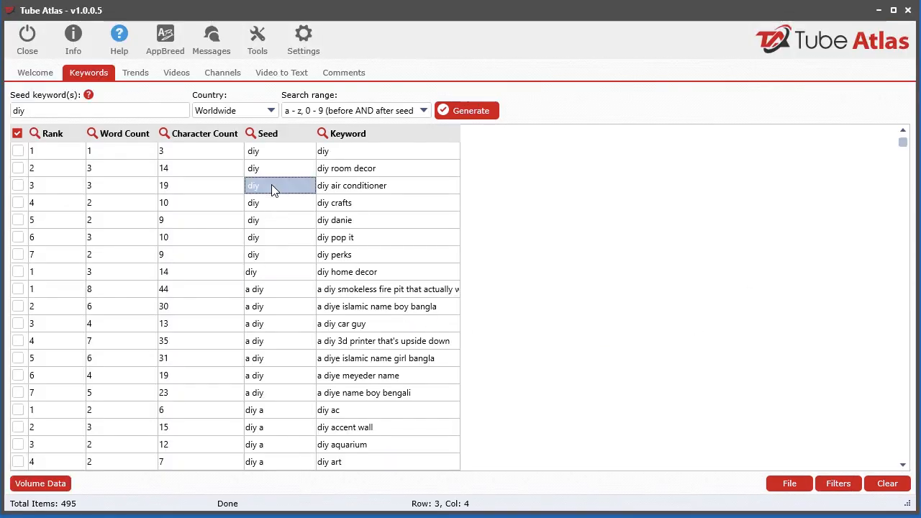
right_click(282, 226)
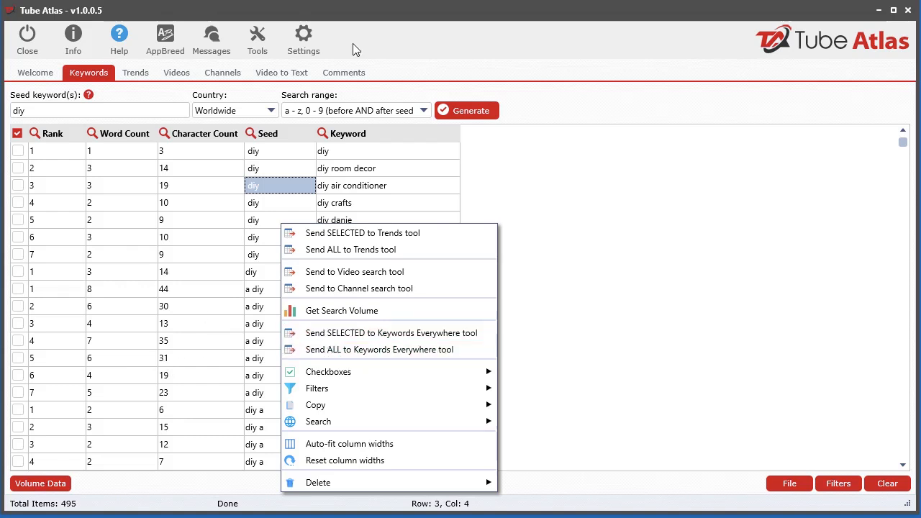
left_click(368, 23)
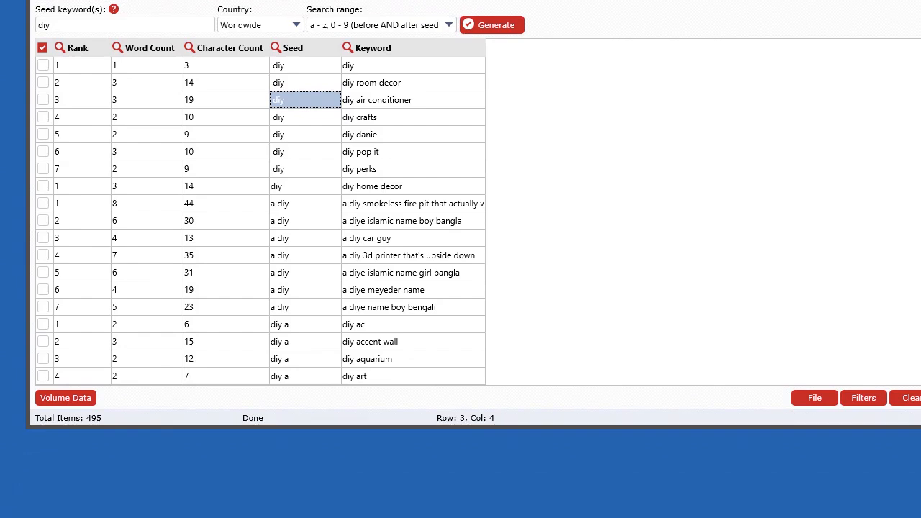
left_click(65, 397)
mouse_move(126, 431)
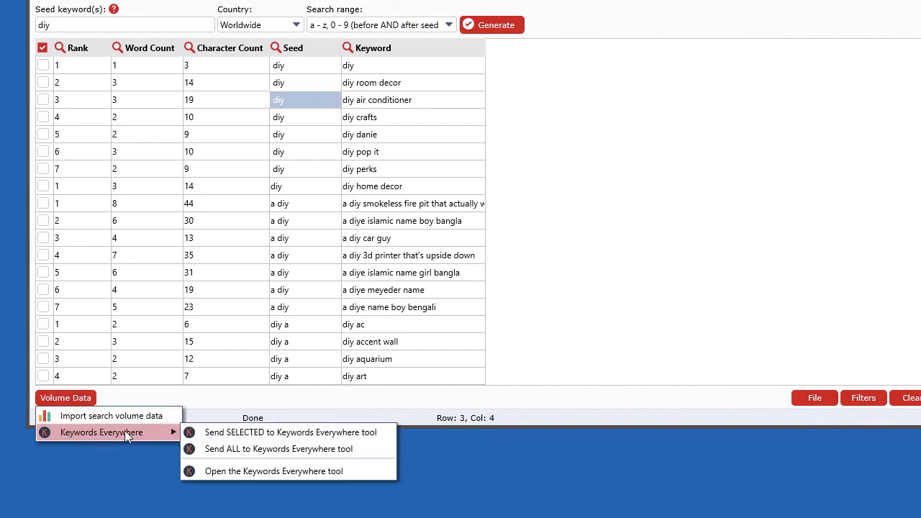
left_click(307, 471)
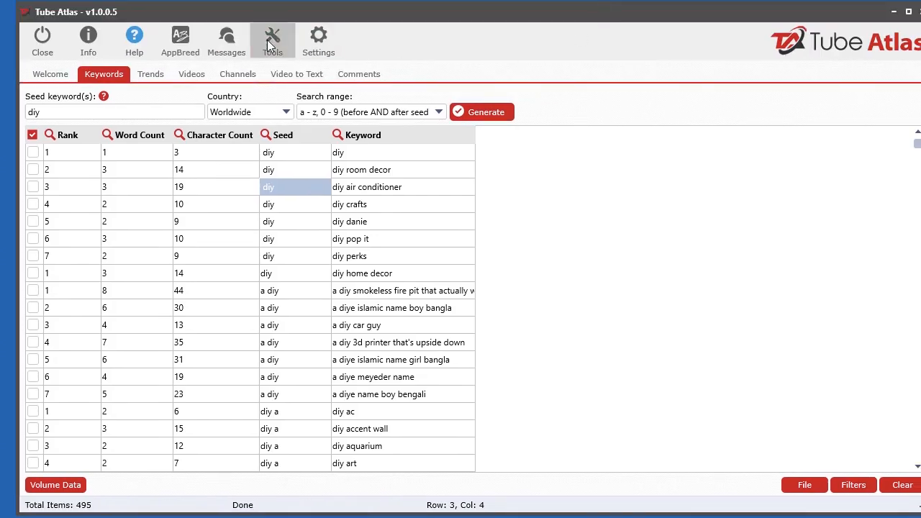
left_click(270, 40)
left_click(533, 15)
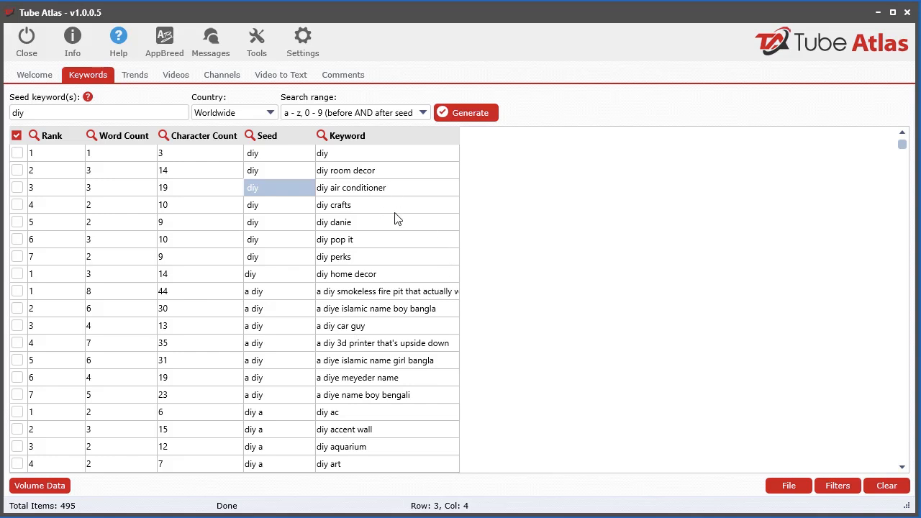
Filter the generated diy keywords to those with a word count greater than 3.
left_click(359, 208)
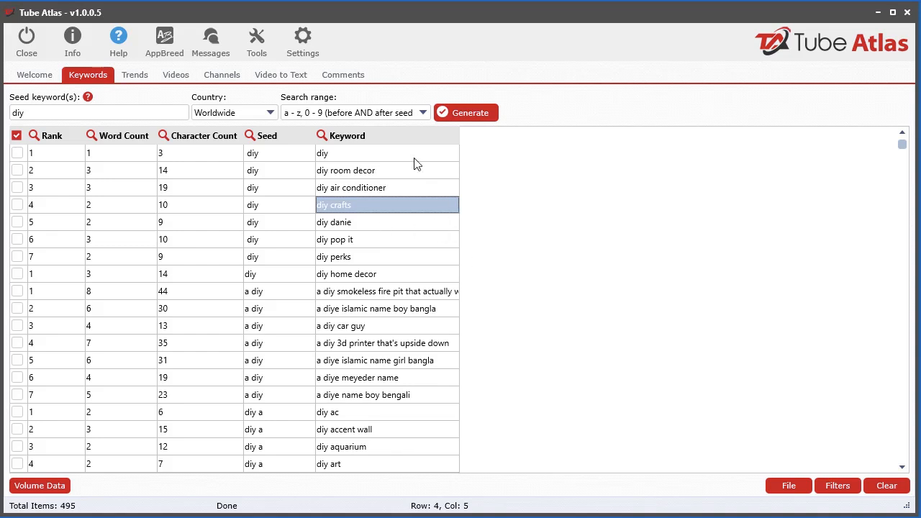
left_click(354, 154)
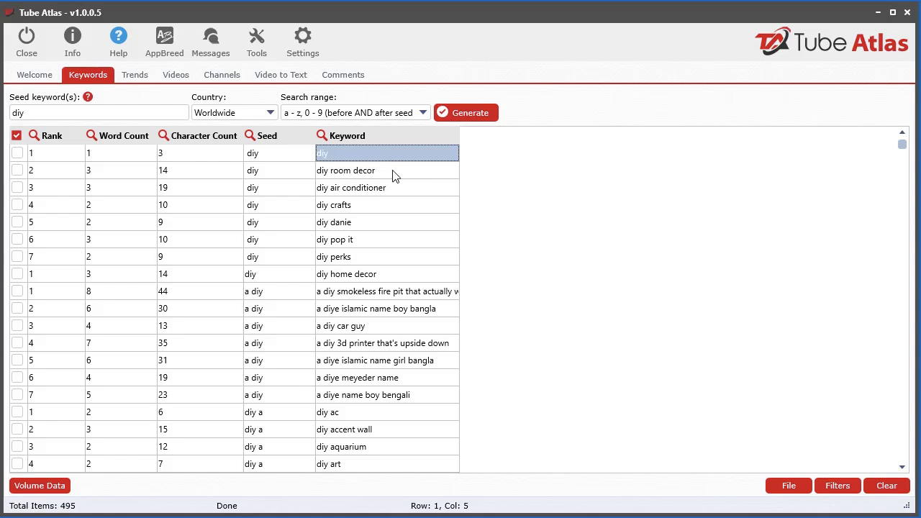
left_click(164, 136)
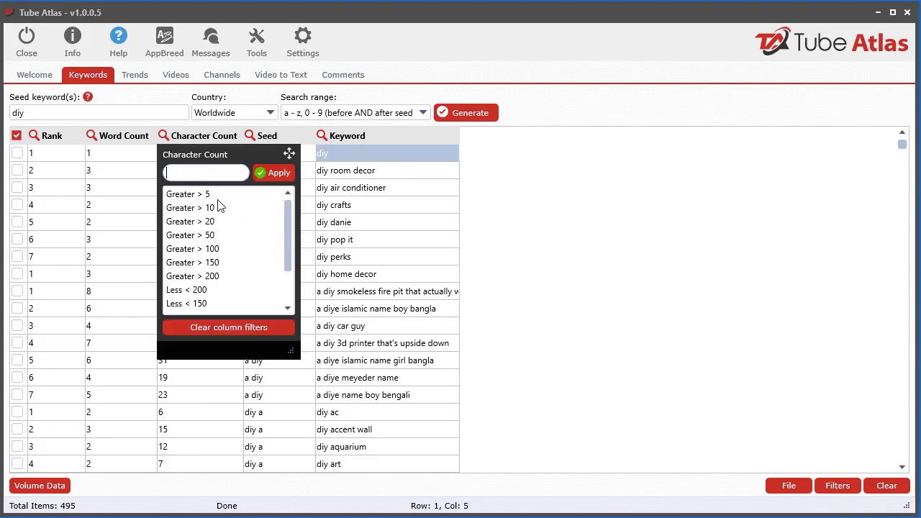
left_click(92, 136)
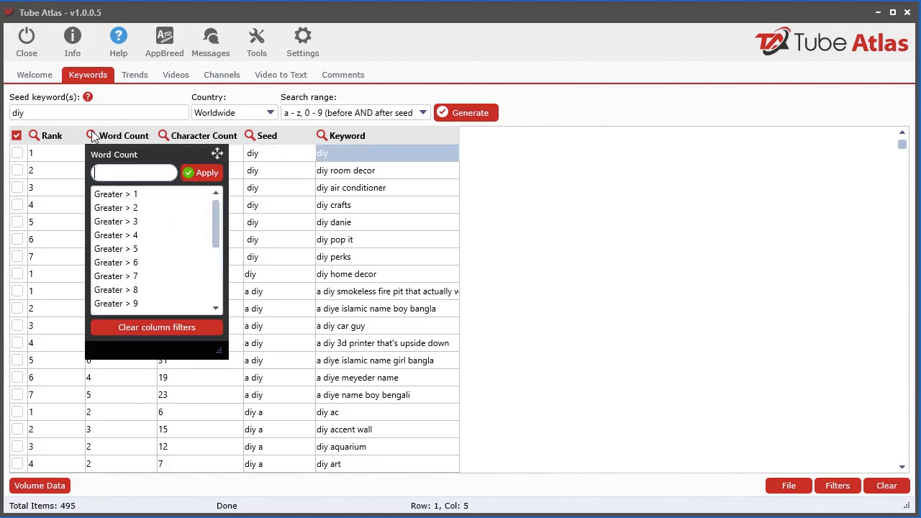
left_click(133, 222)
left_click(584, 256)
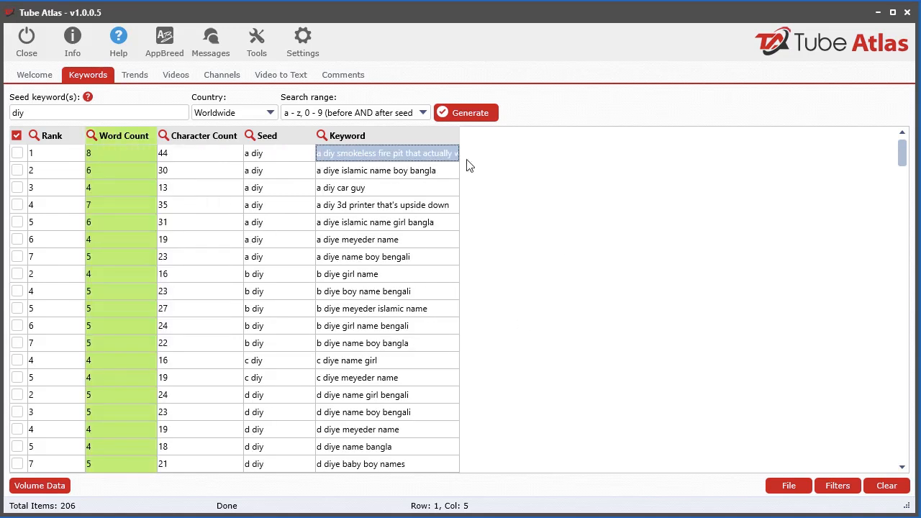
Review the preset Character Count filters and the options for sending the filtered keywords, without applying any.
left_click(164, 136)
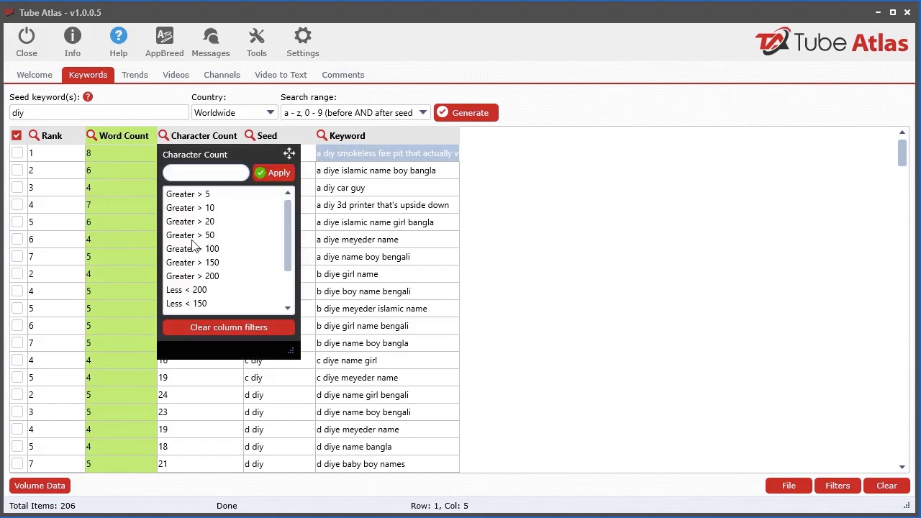
left_click(633, 272)
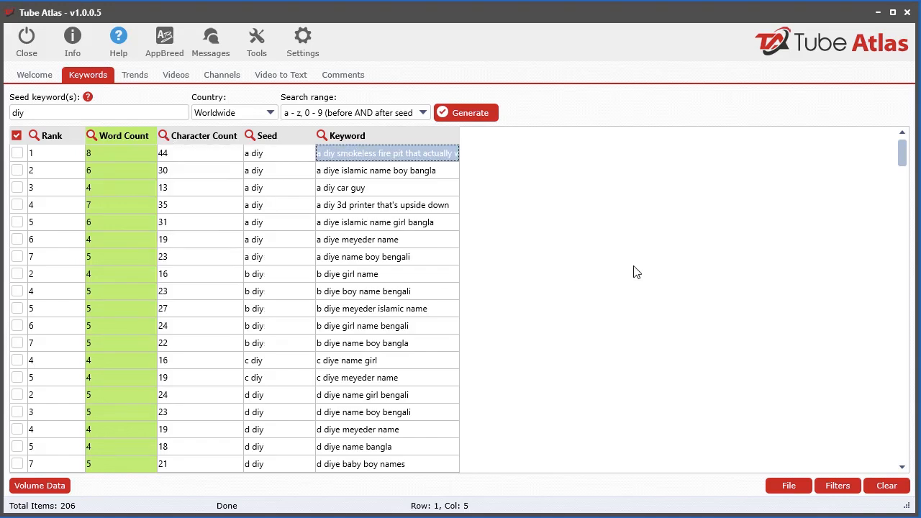
left_click_drag(902, 152, 917, 136)
right_click(221, 222)
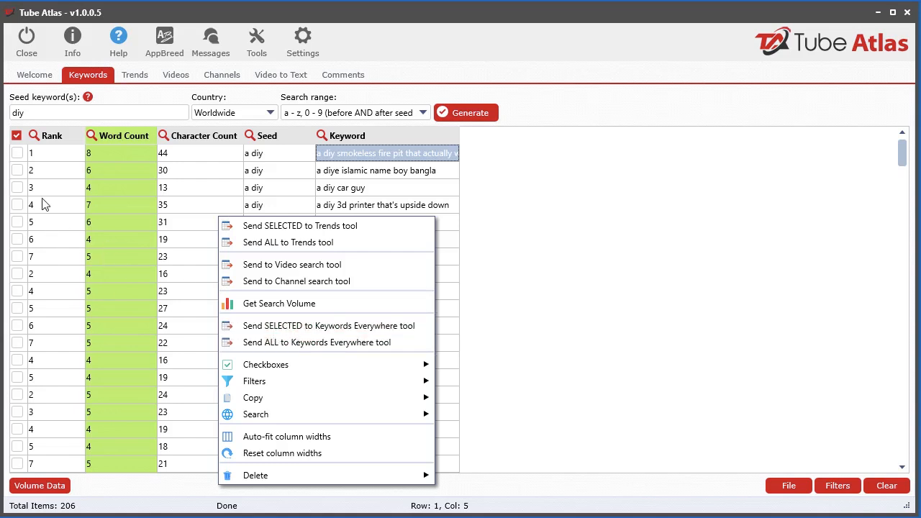
Mark five keywords: "a diye islamic name girl bangla", "a diye meyeder name", "b diye girl name", "b diye boy name bengali" and "b diye girl name bengali".
left_click(18, 222)
left_click(17, 239)
left_click(18, 274)
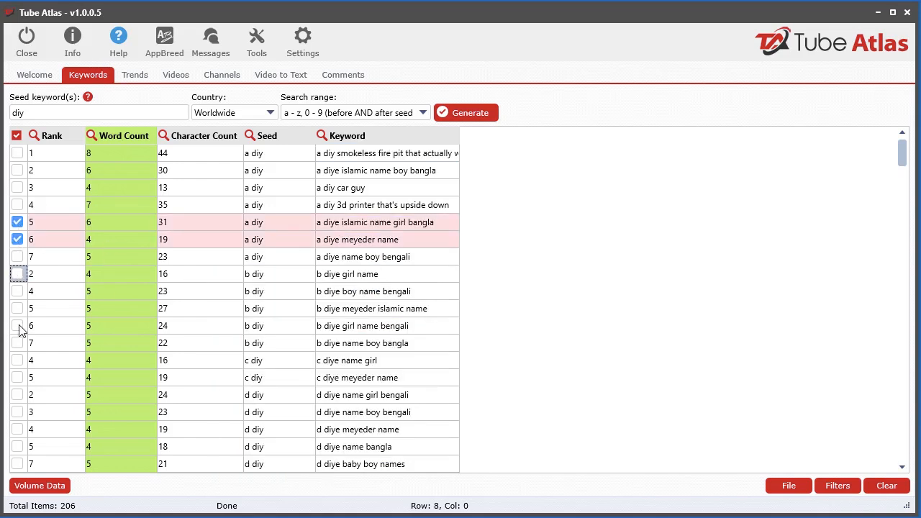
left_click(17, 325)
left_click(17, 291)
left_click(17, 273)
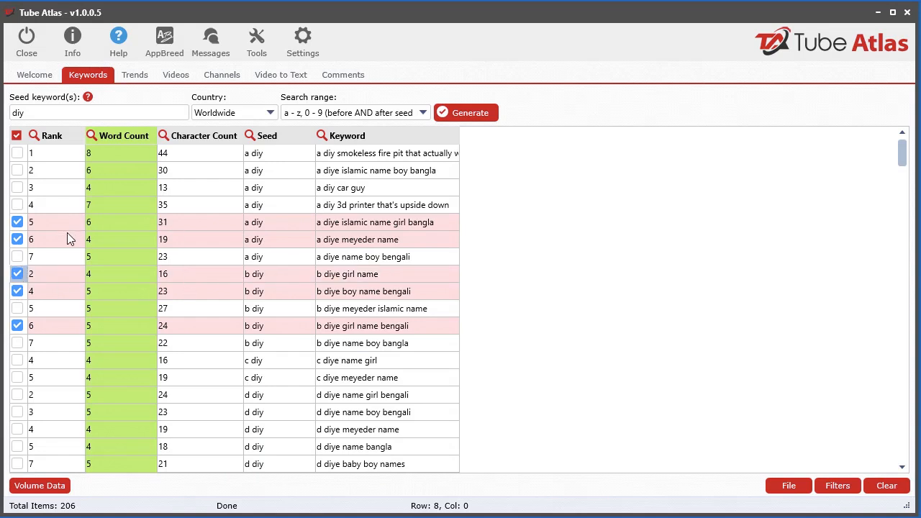
Send all filtered keywords to the Keywords Everywhere tool, empty its import list, cancel the import and close the tool.
right_click(204, 245)
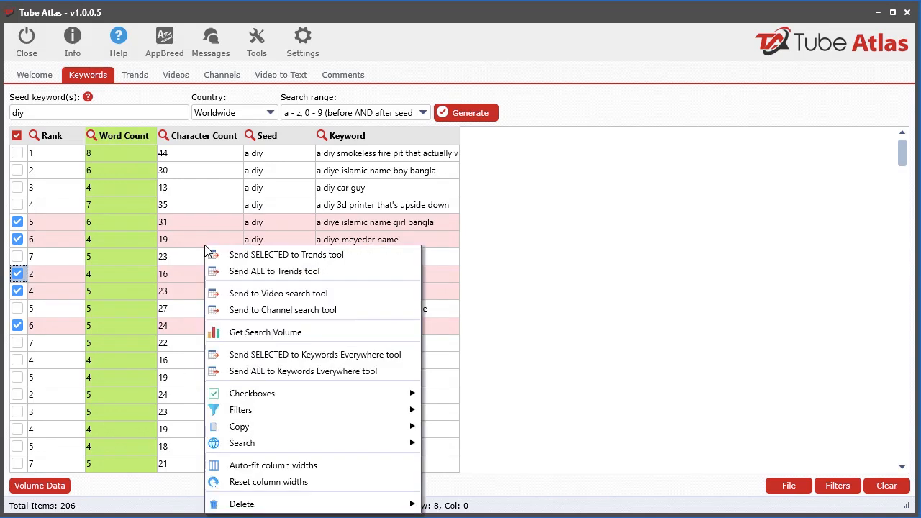
left_click(288, 371)
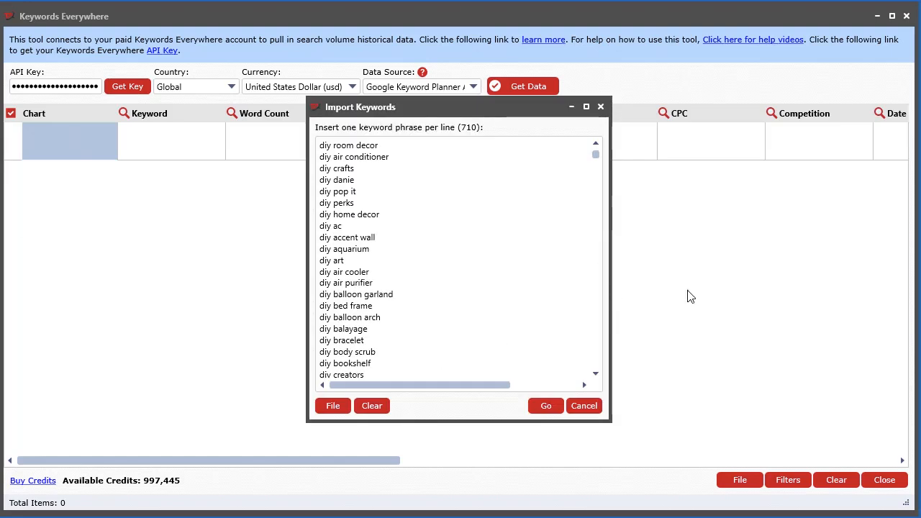
left_click_drag(496, 110, 475, 103)
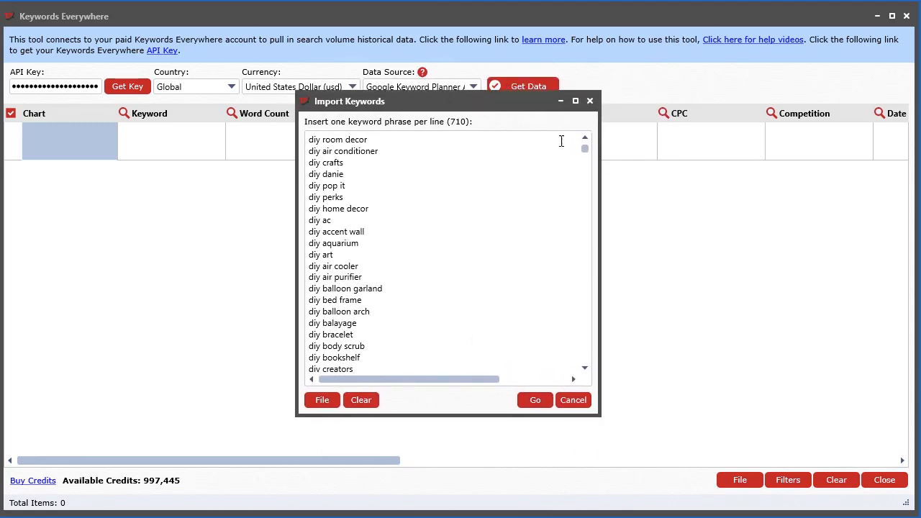
mouse_move(587, 151)
left_mouse_down()
mouse_move(592, 354)
mouse_move(585, 147)
left_mouse_up()
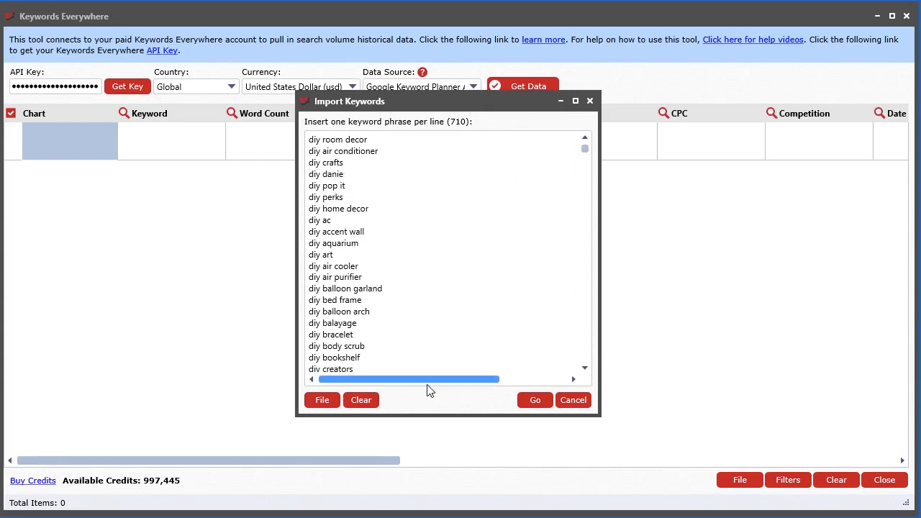
left_click(368, 401)
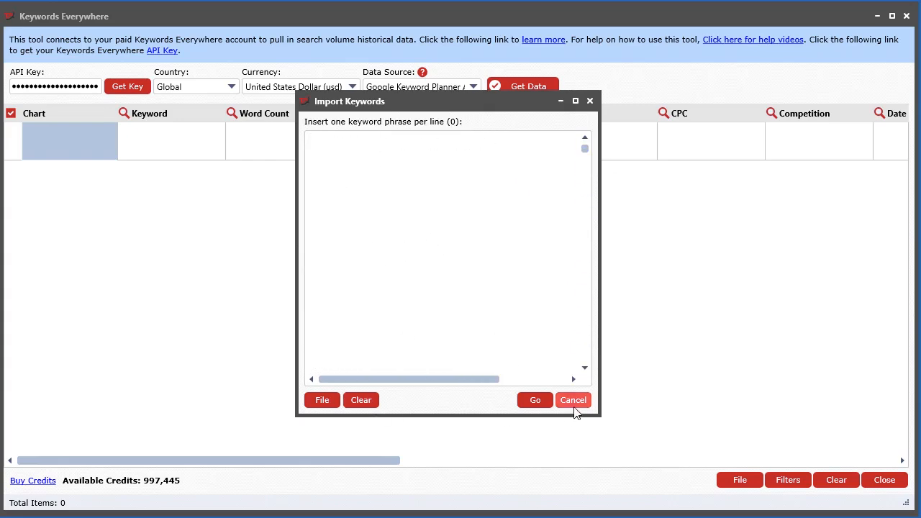
left_click(573, 402)
left_click(884, 480)
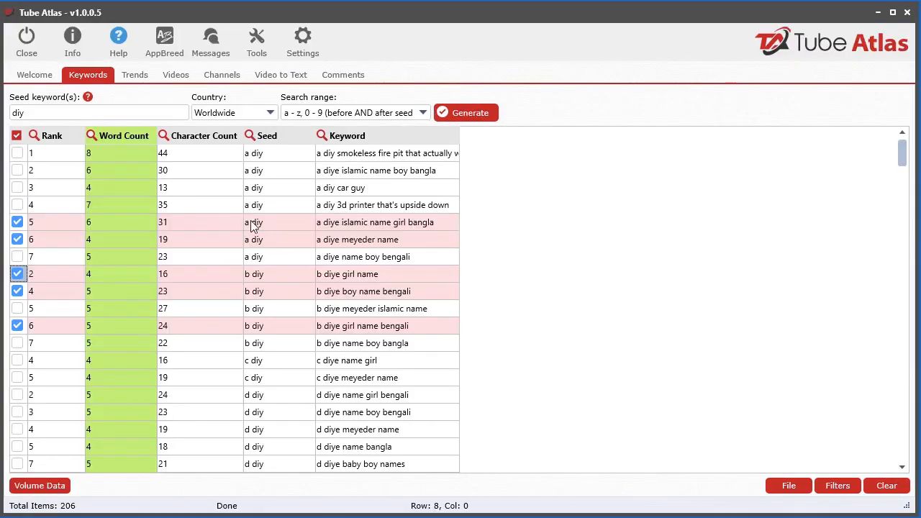
Send all filtered keywords to the Keywords Everywhere tool again and import them to fetch their search volume data.
right_click(241, 211)
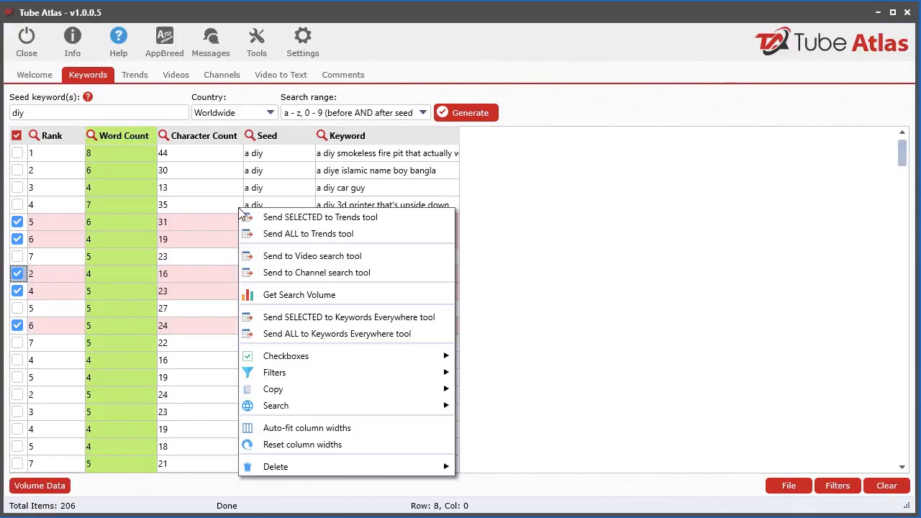
left_click(325, 336)
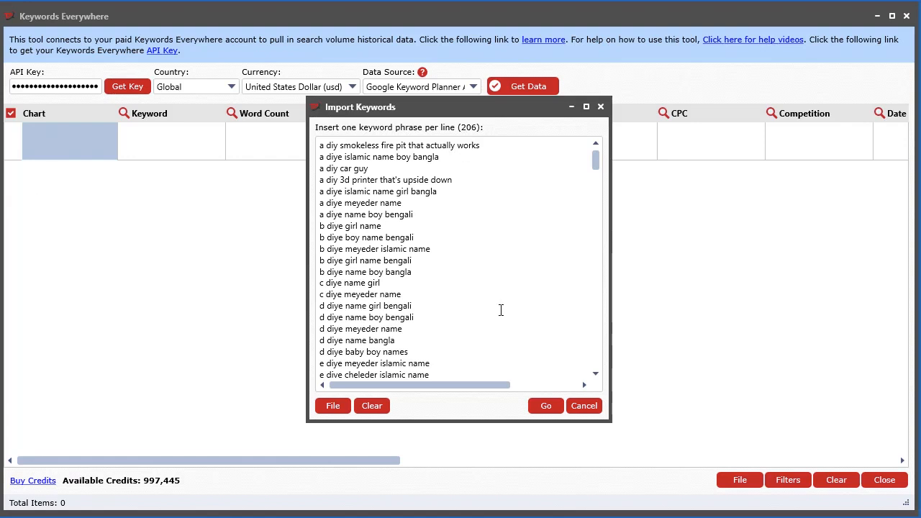
left_click(543, 406)
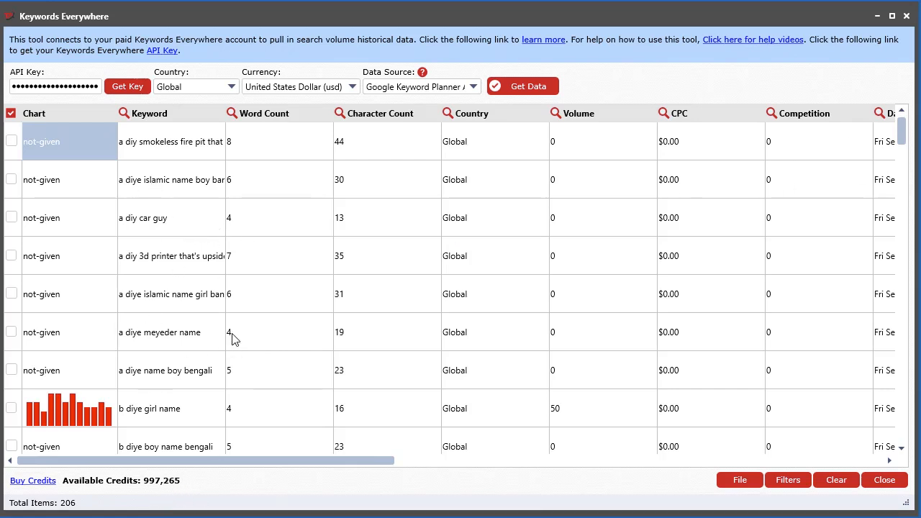
Look over the search volume results and sort them by Total Average from highest to lowest.
mouse_move(902, 134)
left_mouse_down()
mouse_move(902, 149)
mouse_move(902, 133)
left_mouse_up()
scroll(247, 391, "down", 15)
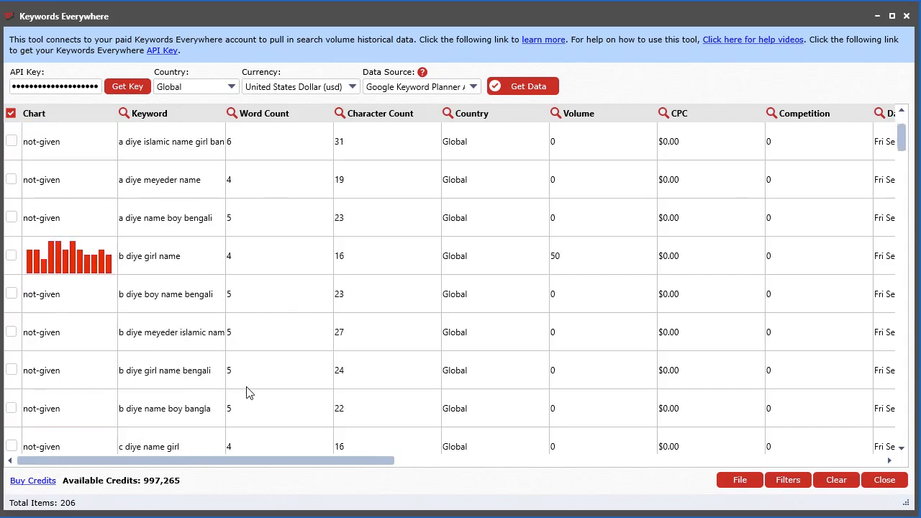
scroll(104, 362, "down", 5)
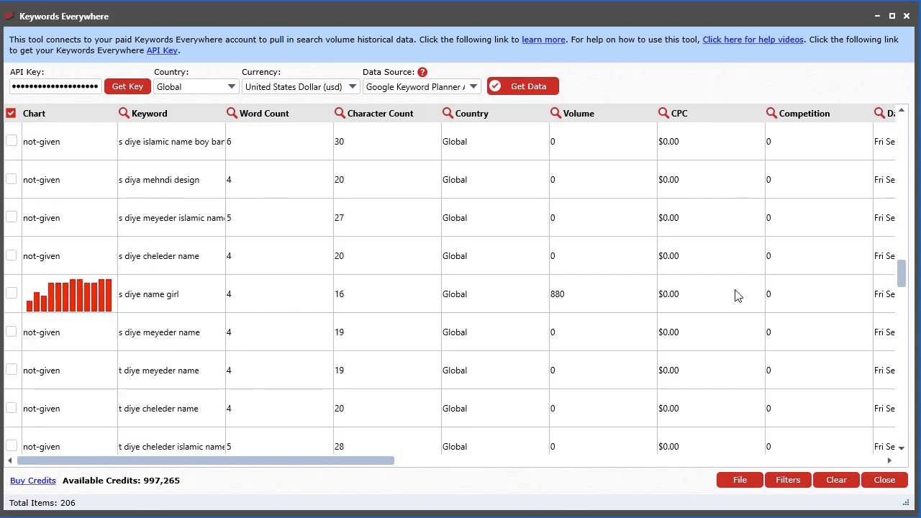
left_click_drag(900, 267, 898, 422)
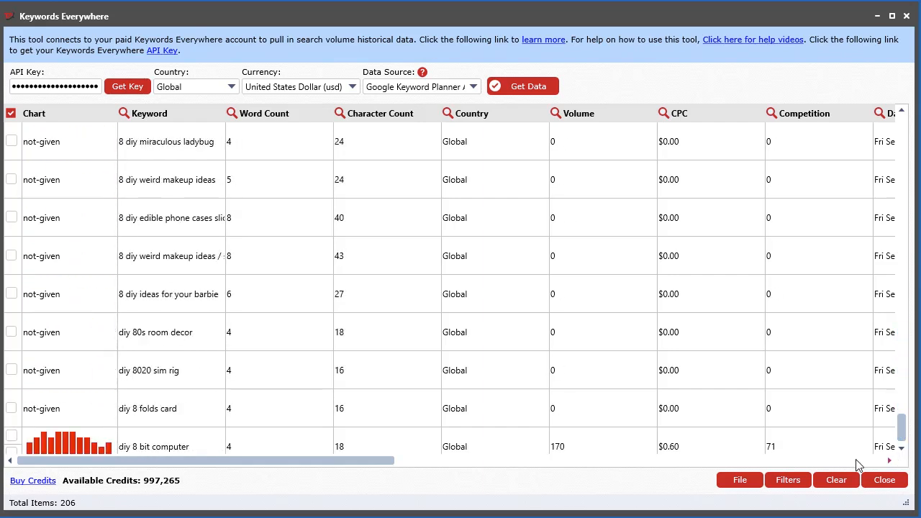
left_click_drag(334, 462, 822, 473)
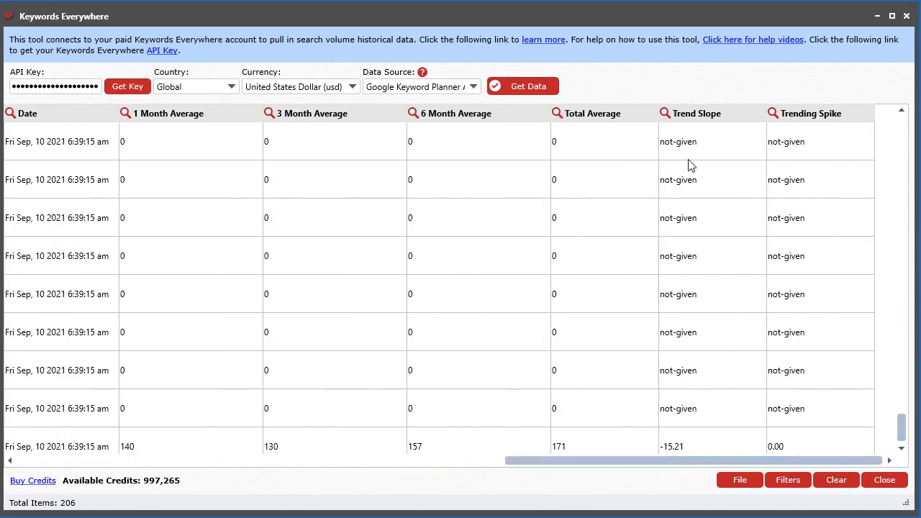
left_click(593, 117)
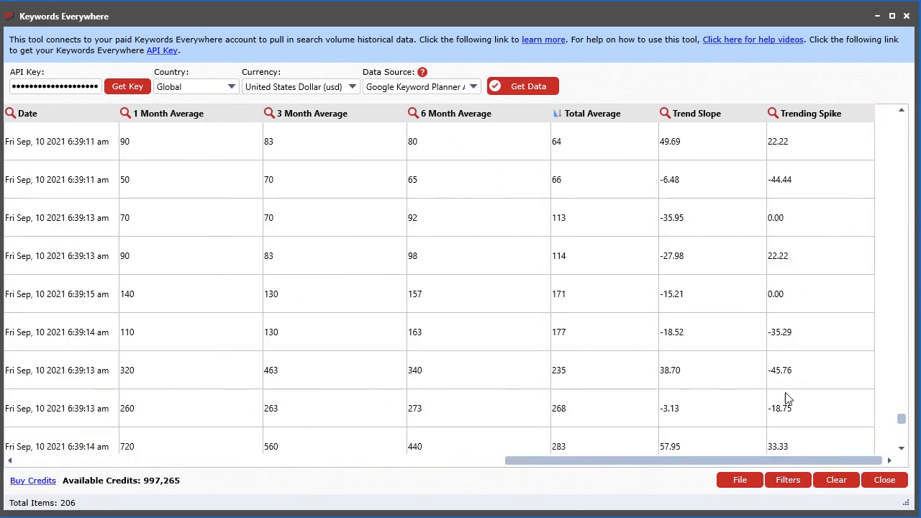
left_click_drag(902, 420, 873, 99)
left_click(610, 117)
left_click_drag(688, 461, 184, 466)
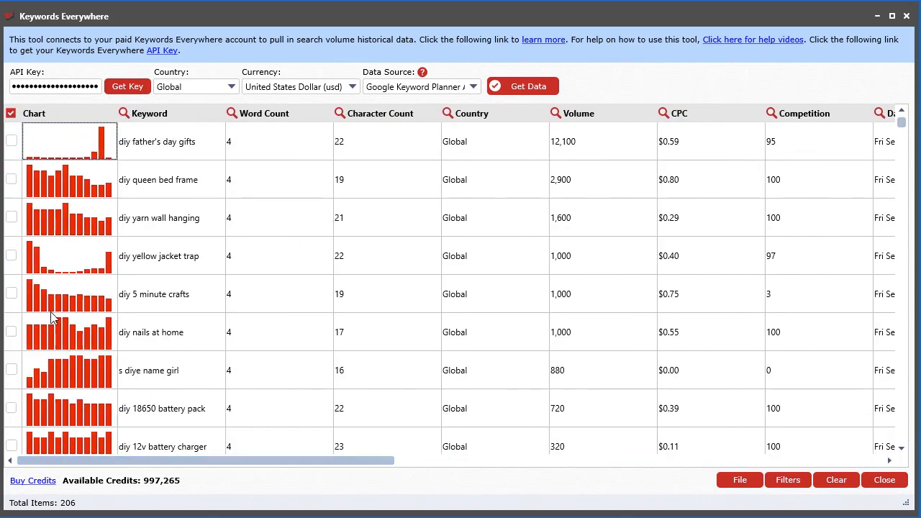
Examine the trend charts, volume, CPC and competition values across the sorted keywords.
scroll(52, 321, "down", 5)
scroll(52, 321, "down", 5)
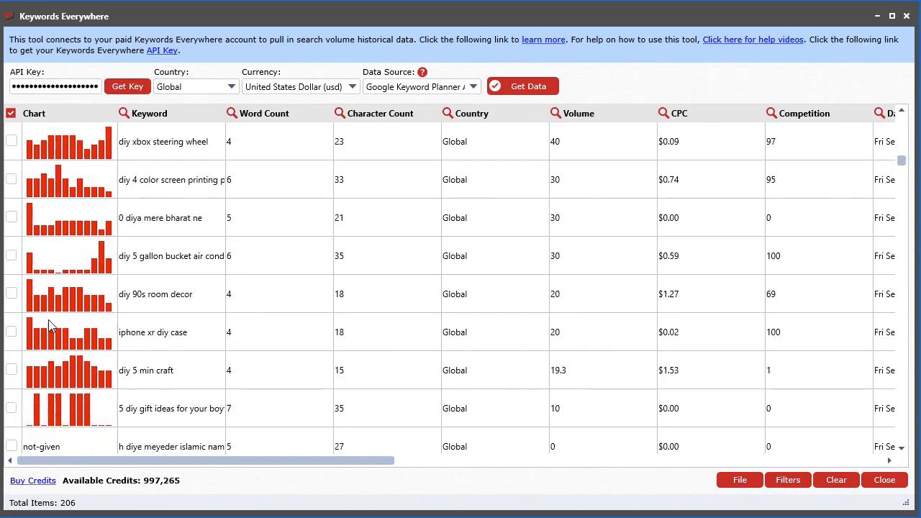
scroll(43, 315, "up", 3)
scroll(43, 314, "up", 7)
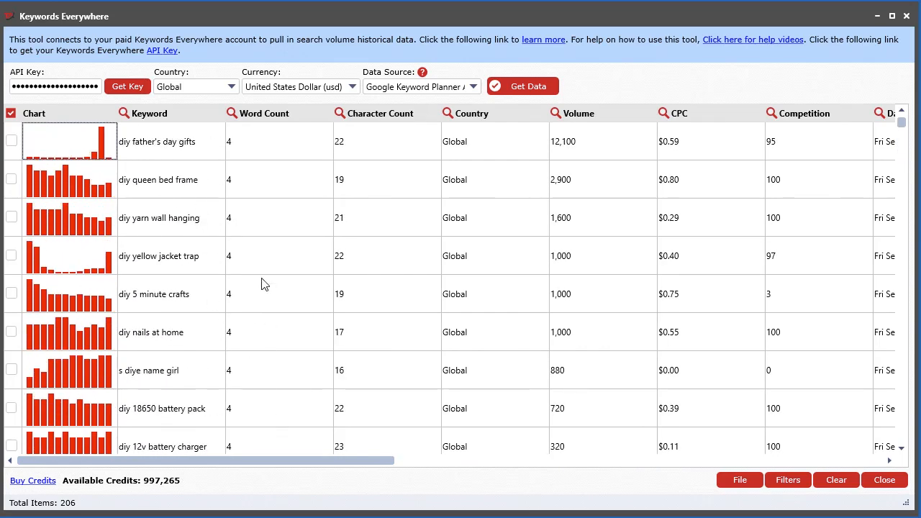
scroll(142, 425, "down", 1)
scroll(151, 396, "down", 10)
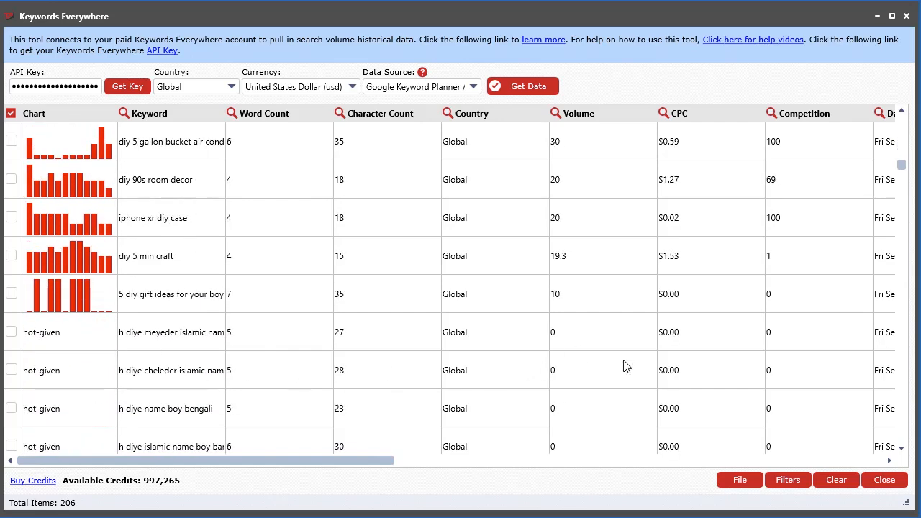
scroll(617, 356, "down", 3)
scroll(617, 355, "up", 5)
scroll(618, 356, "up", 8)
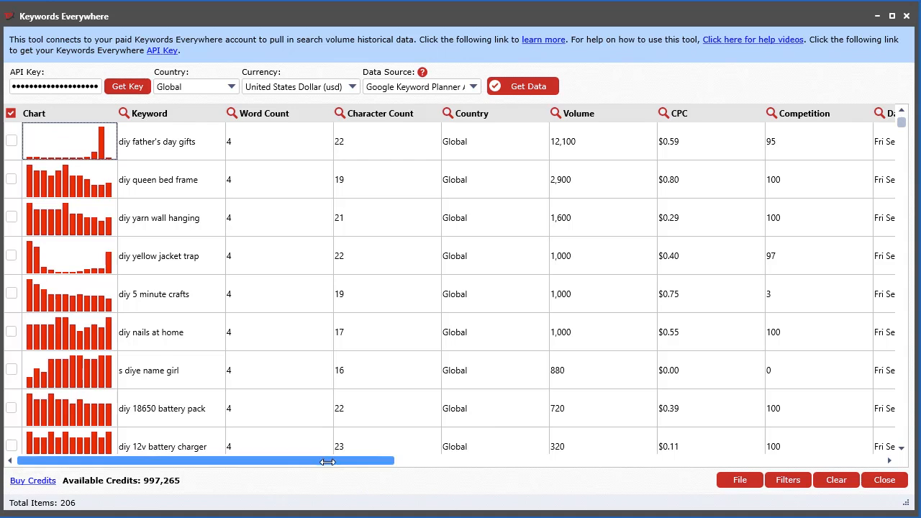
Examine the date and the 1, 3 and 6 month average columns for the diy father's day gifts keyword.
left_click_drag(295, 464, 419, 464)
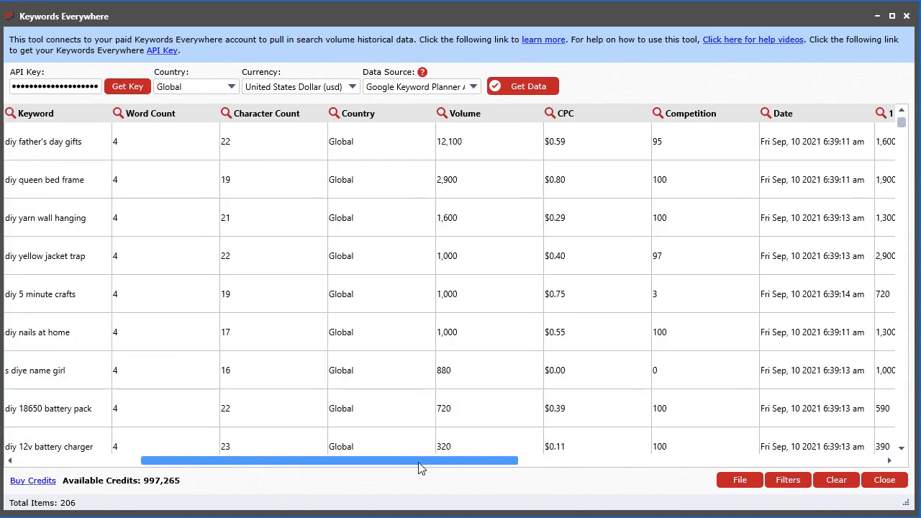
left_click_drag(276, 467, 451, 475)
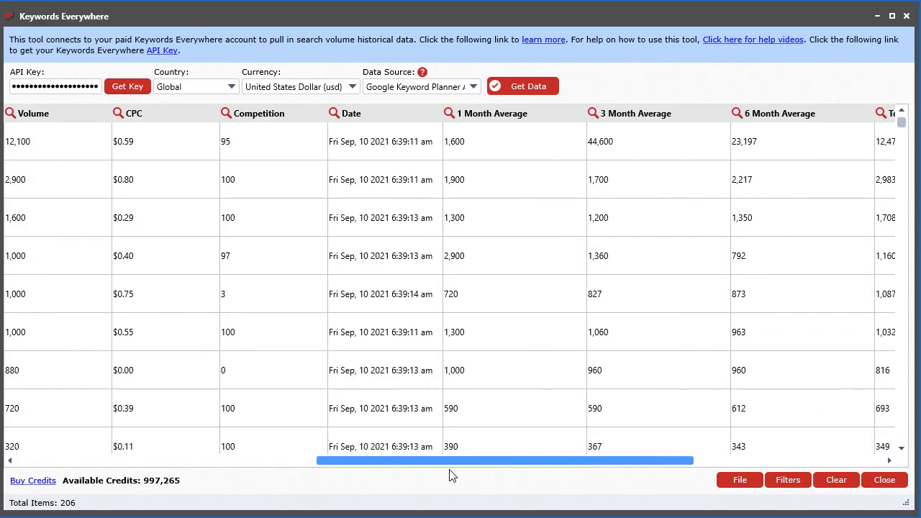
left_click(381, 149)
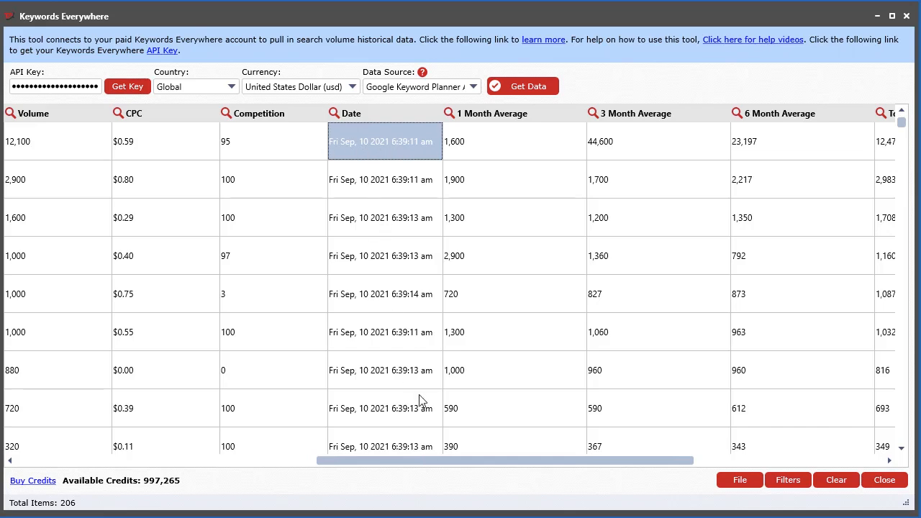
left_click_drag(417, 461, 87, 459)
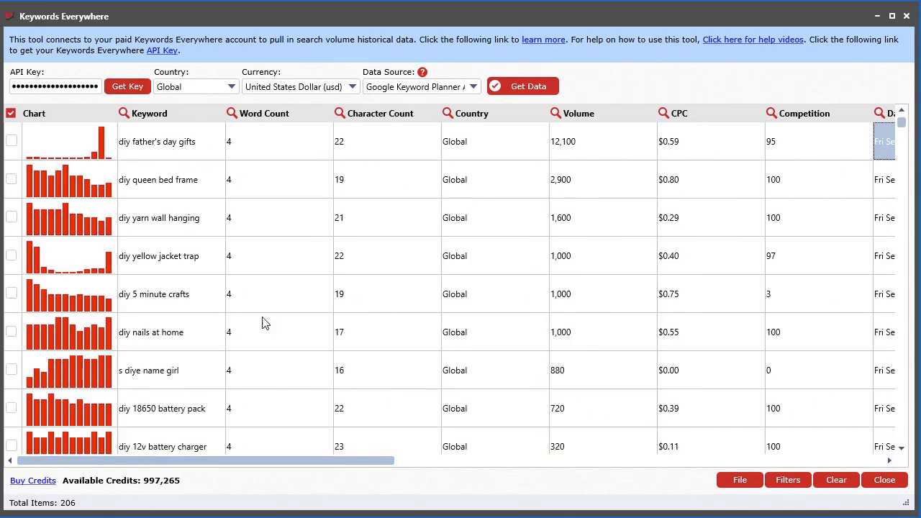
left_click_drag(249, 460, 608, 468)
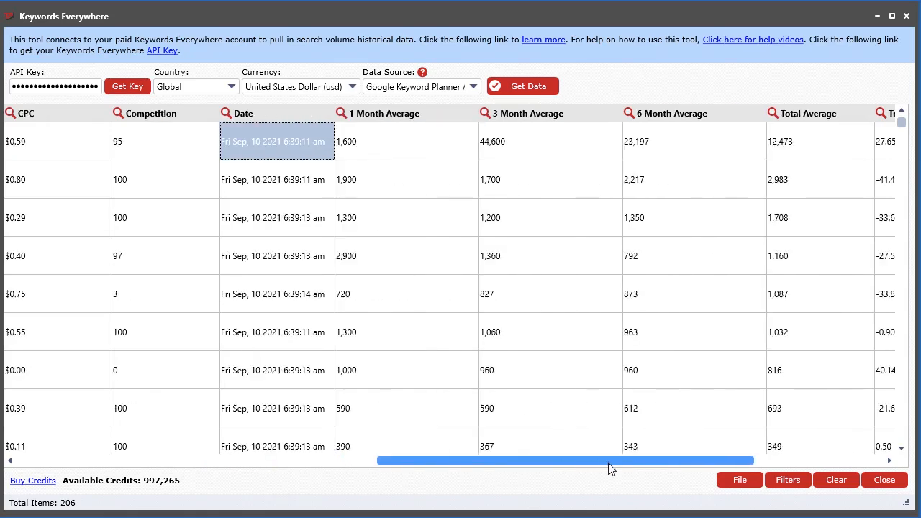
left_click(379, 147)
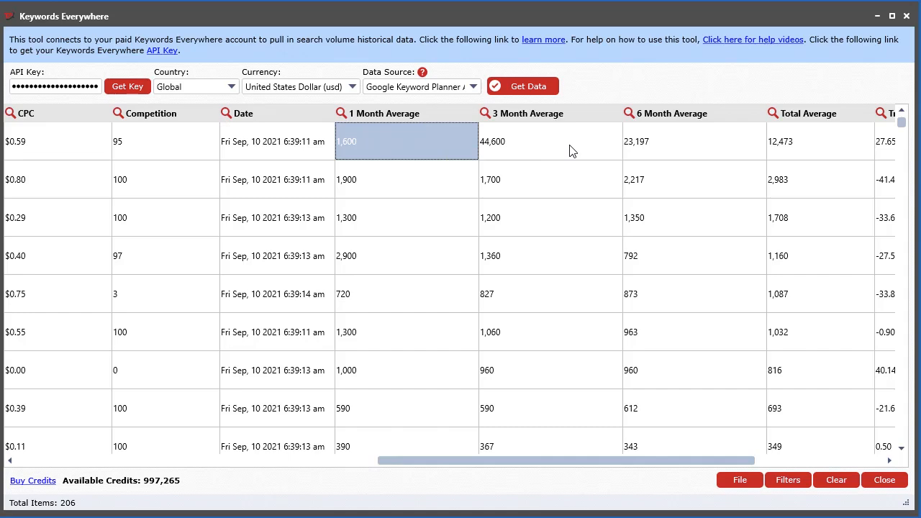
left_click_drag(663, 459, 302, 460)
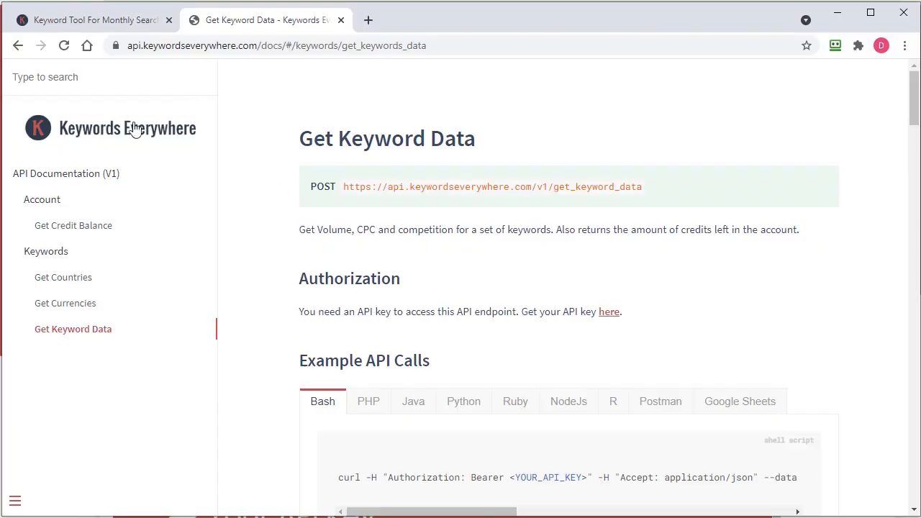
Switch to the Keywords Everywhere API documentation, review the sample response's monthly trend data, and return to the keyword results.
left_click_drag(912, 104, 899, 305)
left_click_drag(389, 291, 496, 393)
left_click(459, 344)
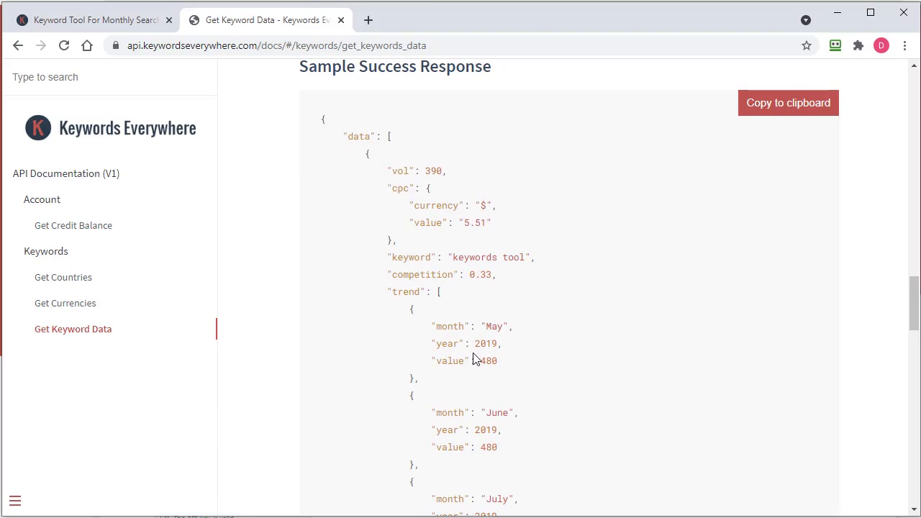
scroll(474, 361, "down", 1)
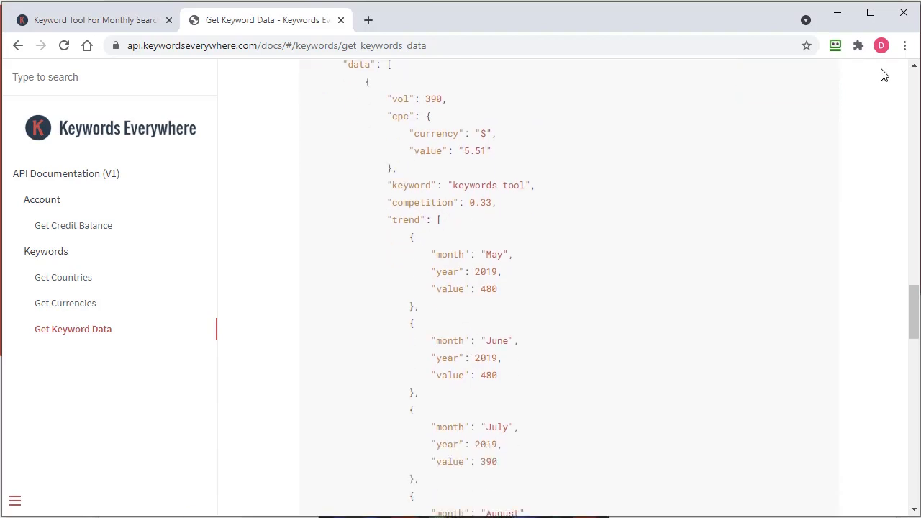
left_click(835, 16)
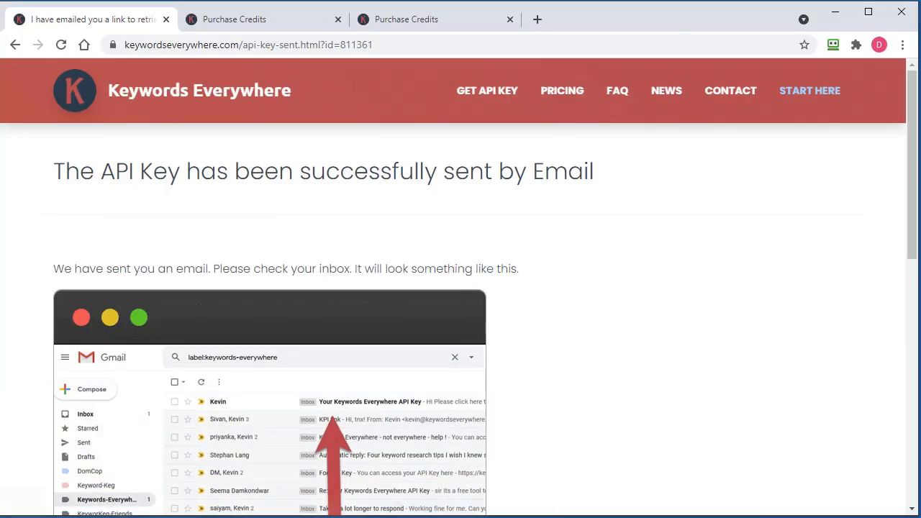
left_click(834, 13)
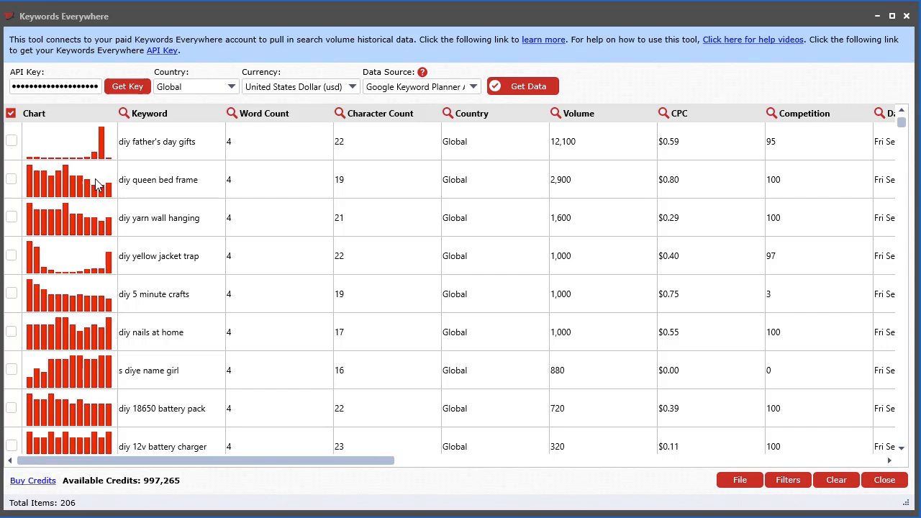
View the search volume history chart for diy father's day gifts, check its save options and close it.
left_click(68, 144)
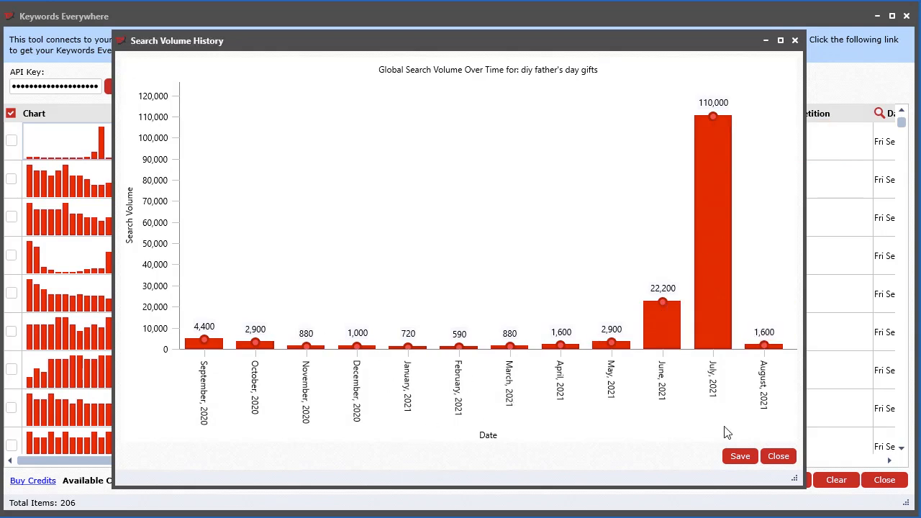
left_click(755, 457)
left_click(645, 41)
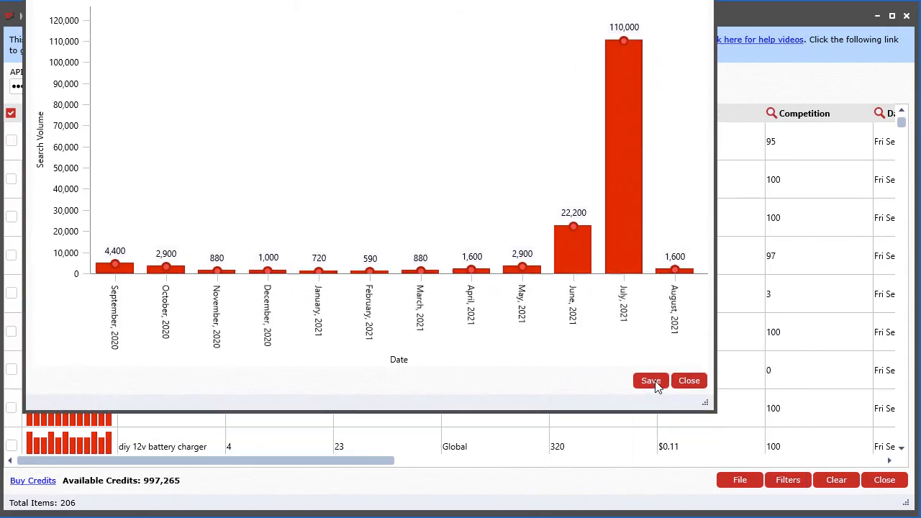
left_click(655, 382)
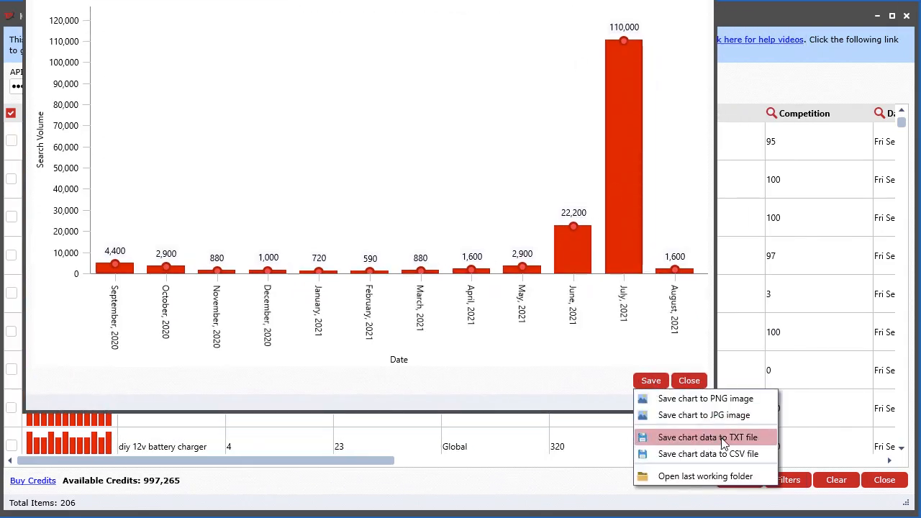
left_click(585, 2)
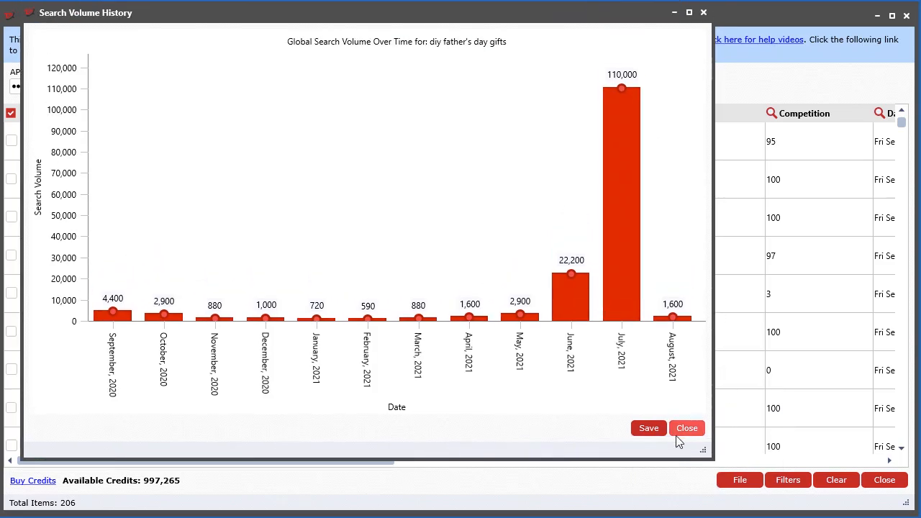
left_click(676, 432)
View the search volume history charts from diy queen bed frame down to s diye name girl, then close the chart window.
left_click(64, 190)
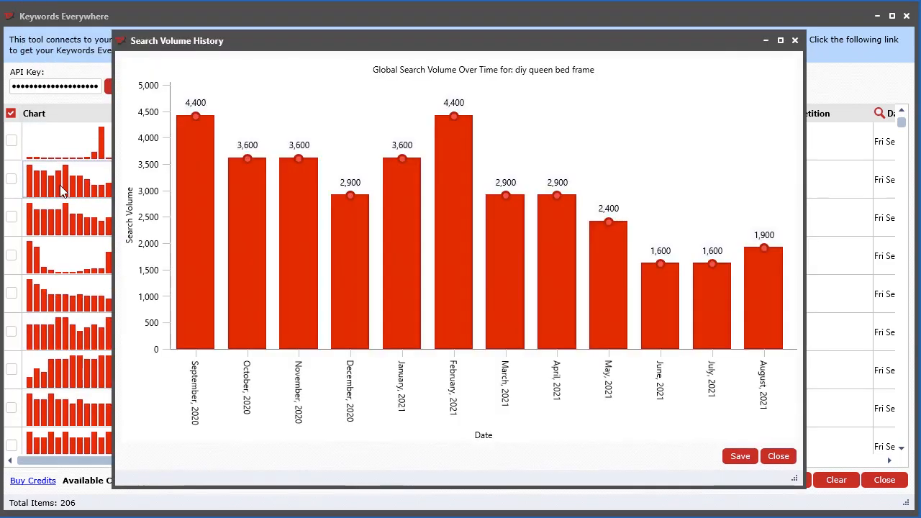
left_click_drag(473, 49, 824, 61)
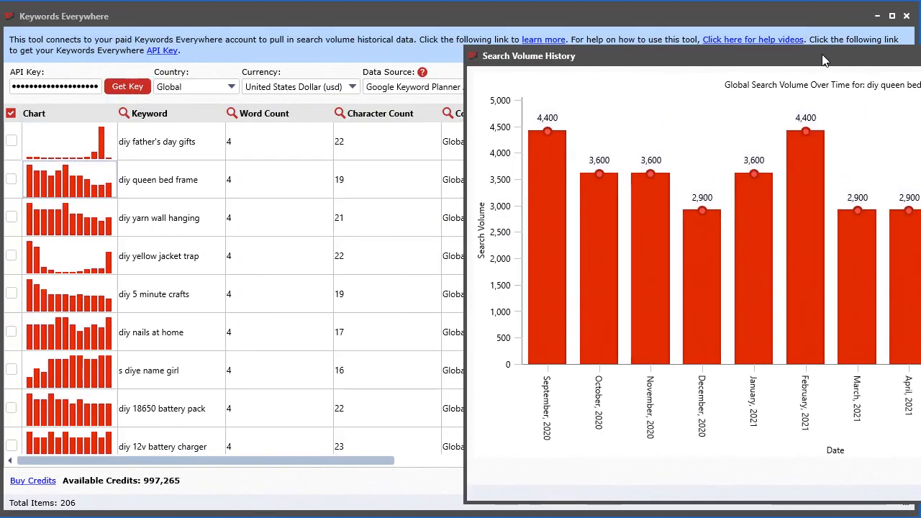
left_click(75, 221)
left_click(69, 258)
left_click(68, 303)
left_click(63, 336)
left_click(63, 367)
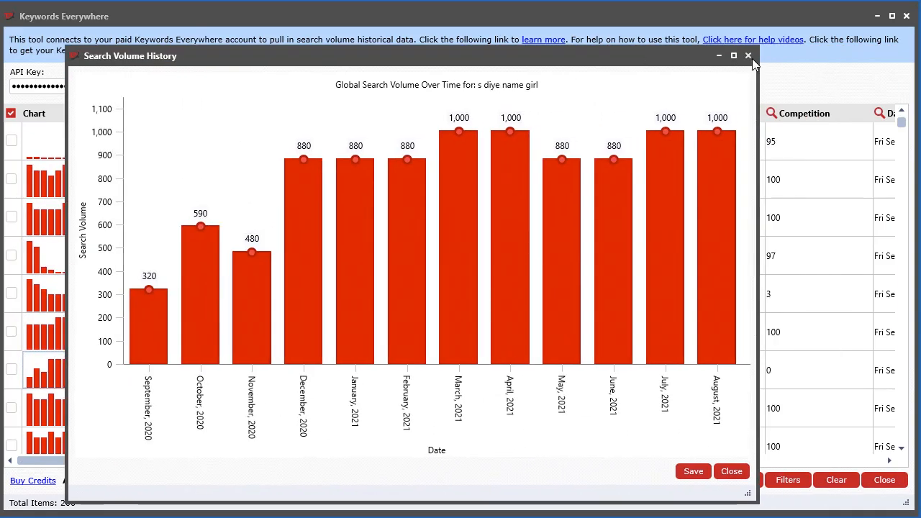
left_click(752, 58)
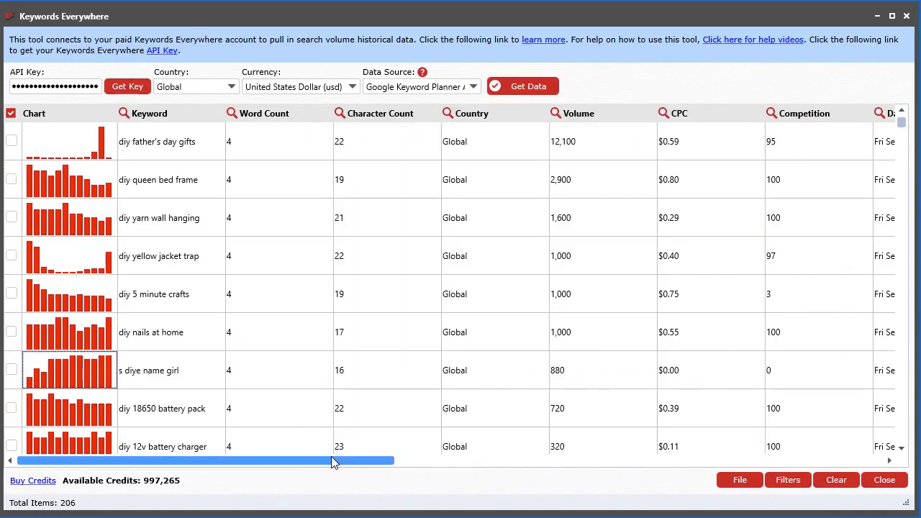
Sort the keywords by Trend Slope from highest to lowest and compare the slopes with their trend charts.
left_click_drag(332, 459, 772, 492)
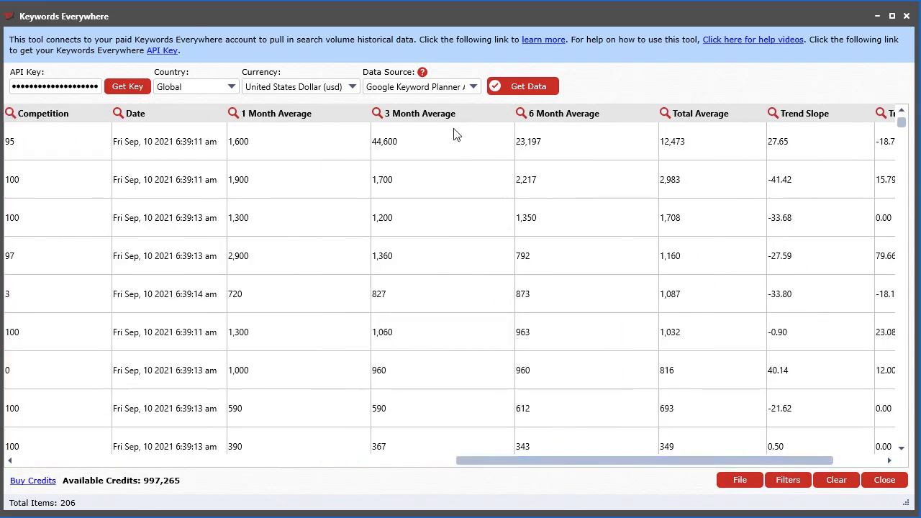
left_click_drag(600, 464, 88, 490)
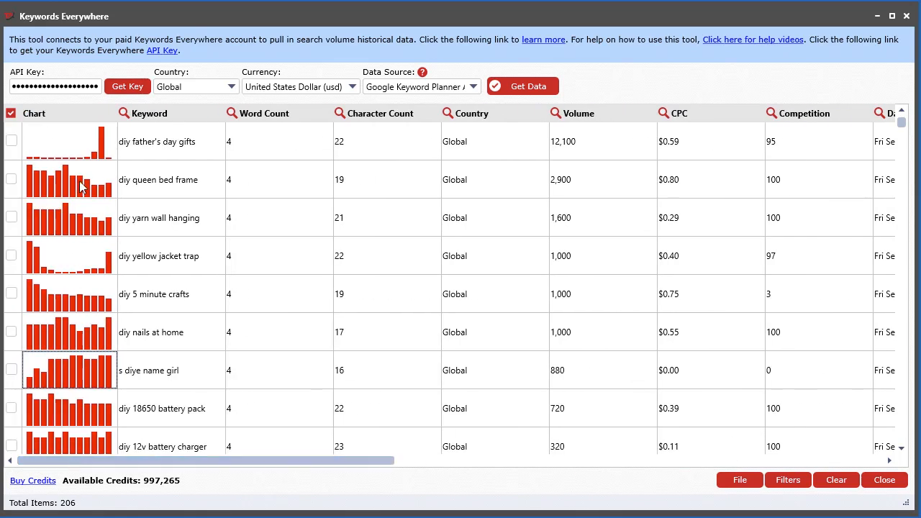
left_click_drag(292, 462, 820, 494)
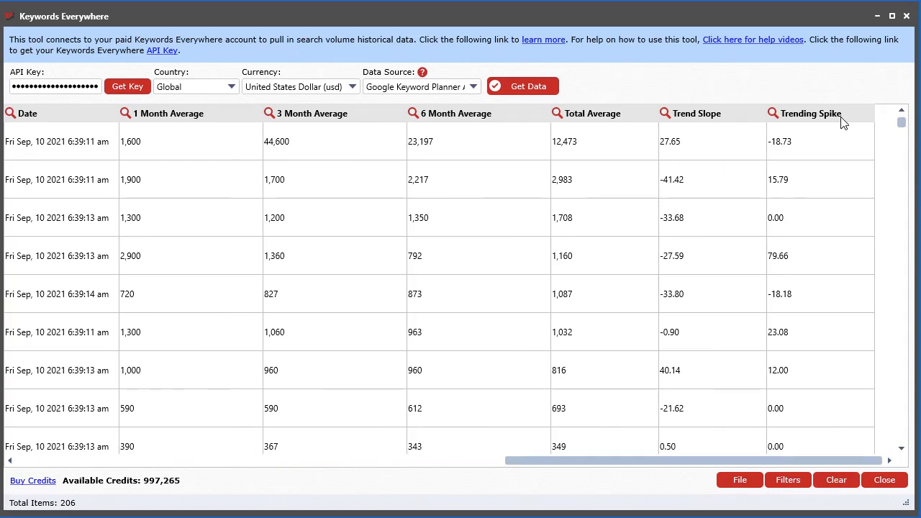
left_click(706, 118)
left_click(705, 117)
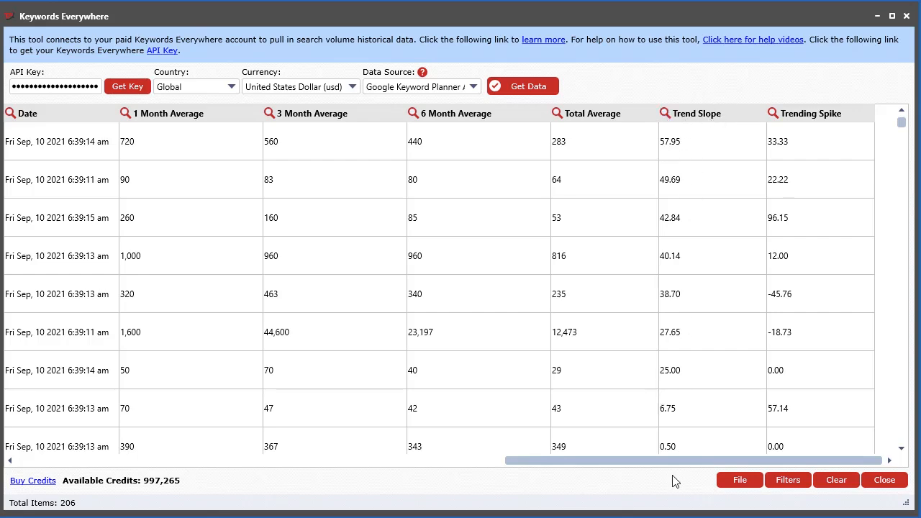
left_click_drag(668, 463, 242, 477)
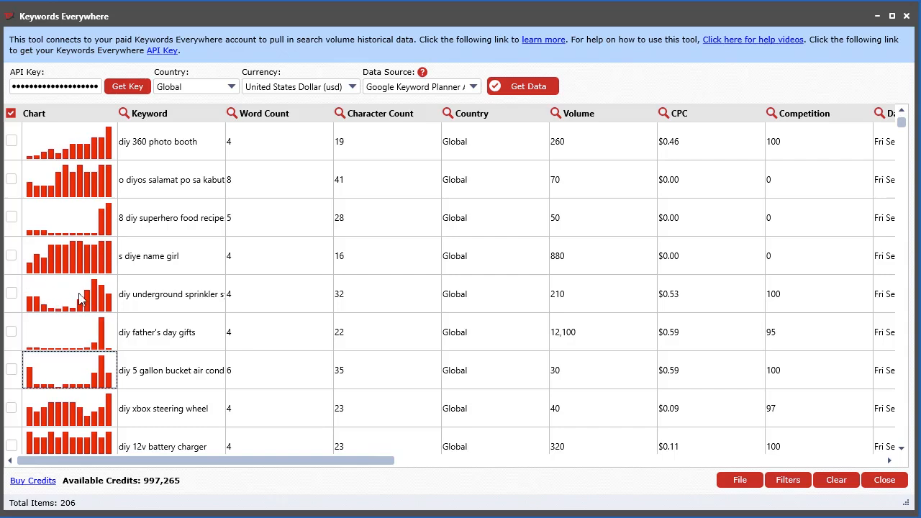
left_click_drag(283, 461, 791, 461)
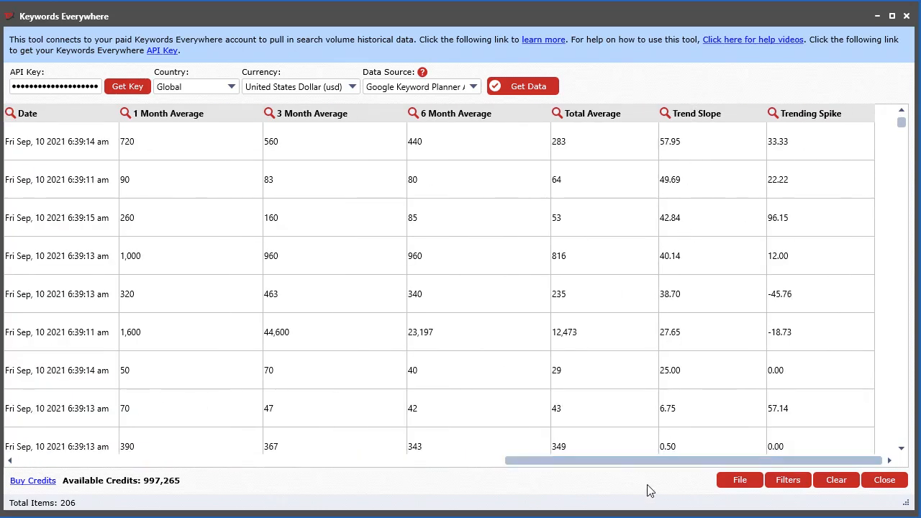
left_click_drag(612, 472, 163, 467)
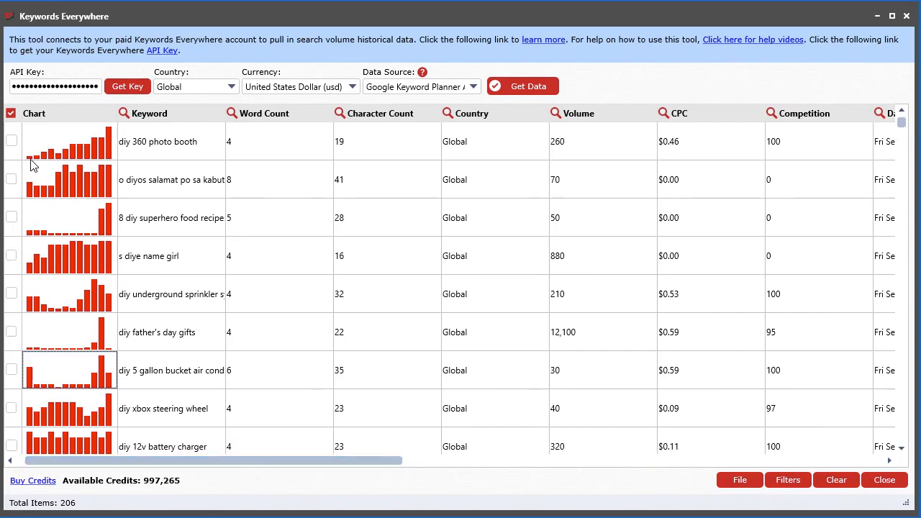
Sort the keywords by Trending Spike from highest to lowest and compare the spikes with their trend charts.
left_click_drag(240, 463, 703, 446)
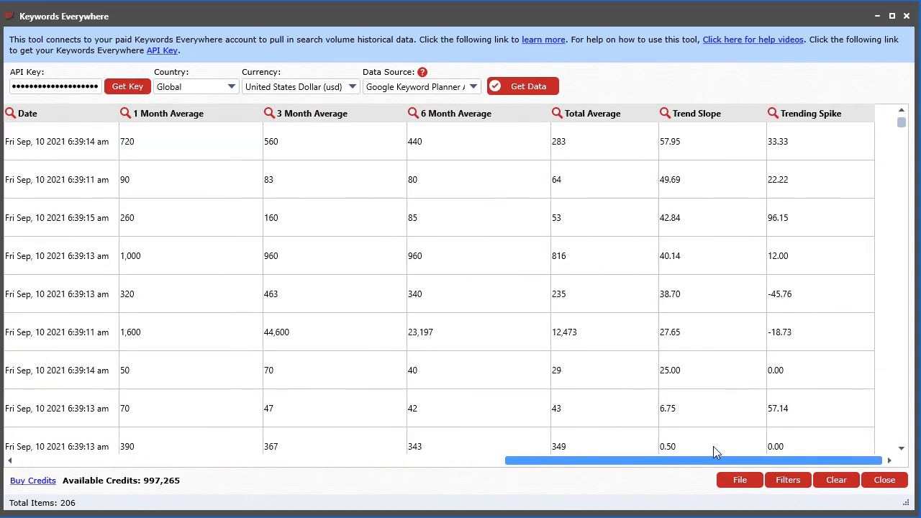
left_click(830, 119)
left_click(829, 120)
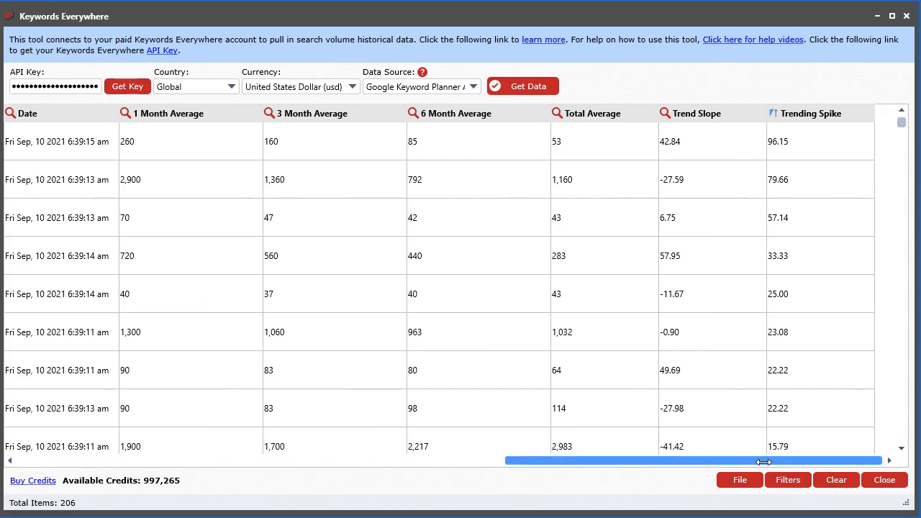
left_click_drag(763, 462, 261, 479)
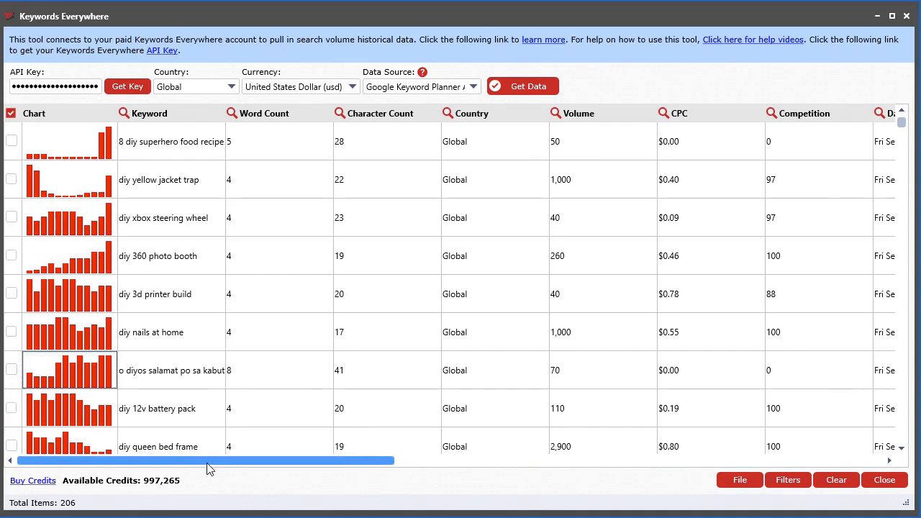
left_click_drag(208, 467, 696, 464)
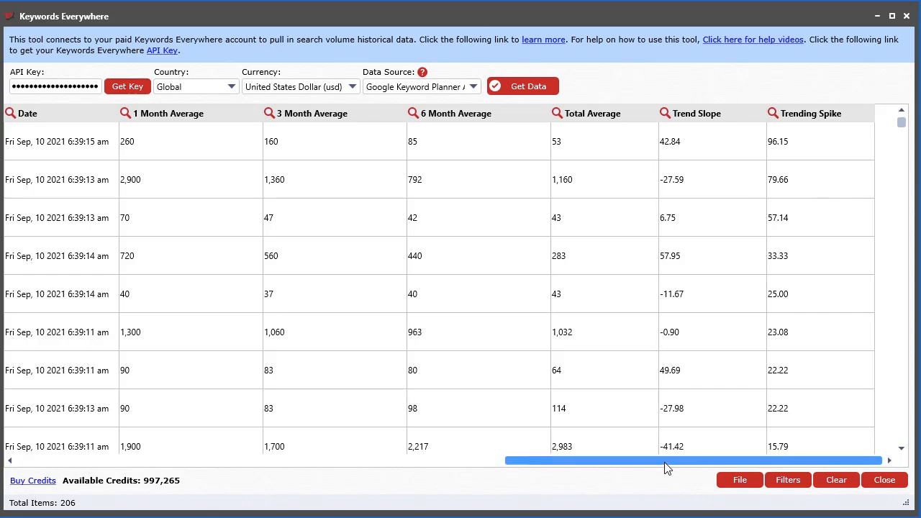
left_click_drag(664, 468, 171, 468)
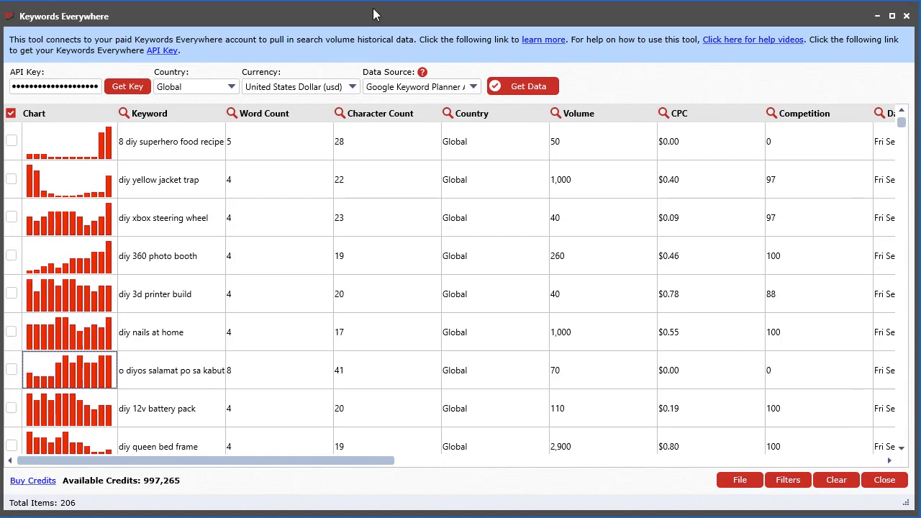
Look through the available Country, Currency and Data Source options, keeping the current selections.
mouse_move(374, 19)
left_mouse_down()
mouse_move(869, 93)
mouse_move(375, 12)
left_mouse_up()
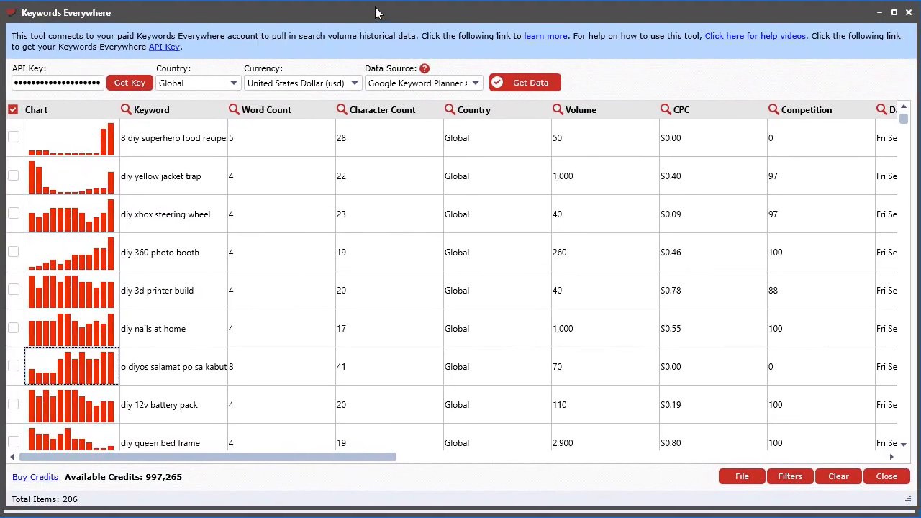
left_click(202, 85)
left_click(317, 84)
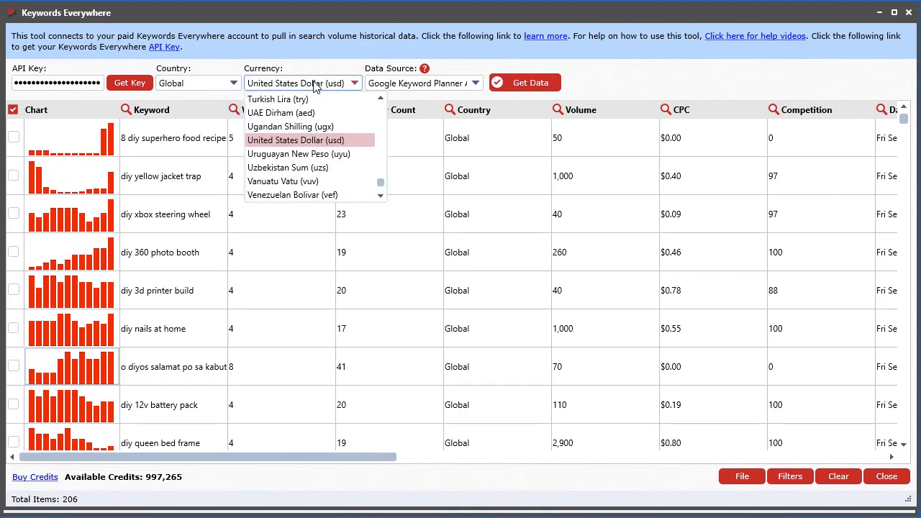
left_click(364, 69)
left_click(449, 85)
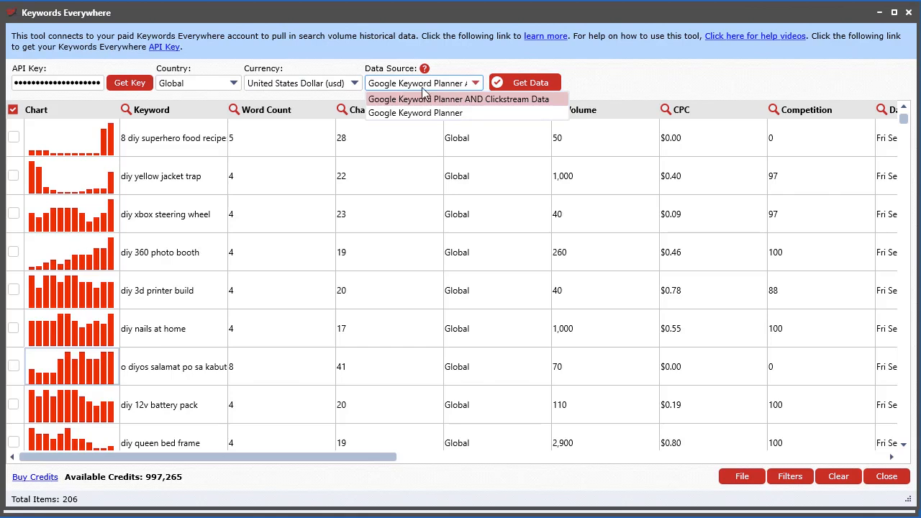
left_click(356, 68)
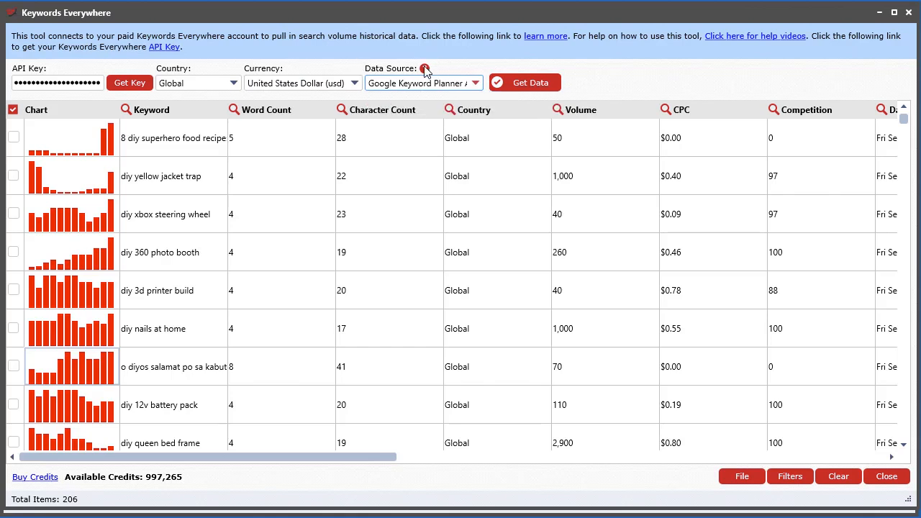
Read the Keywords Everywhere news entry on the clickstream data update, covering banned keywords, misspellings and groupings, then return to the keyword table.
mouse_move(426, 70)
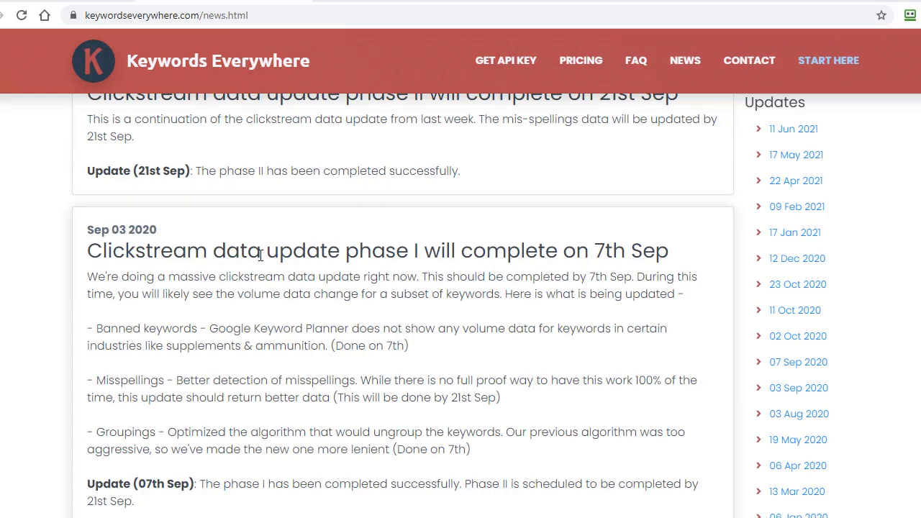
double_click(160, 248)
left_click(230, 289)
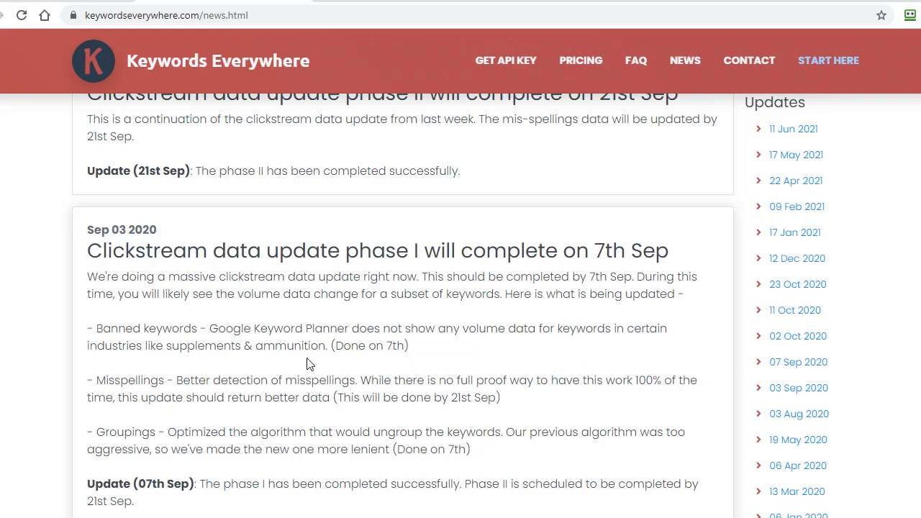
left_click_drag(205, 329, 86, 330)
left_click(148, 374)
double_click(139, 433)
left_click(320, 479)
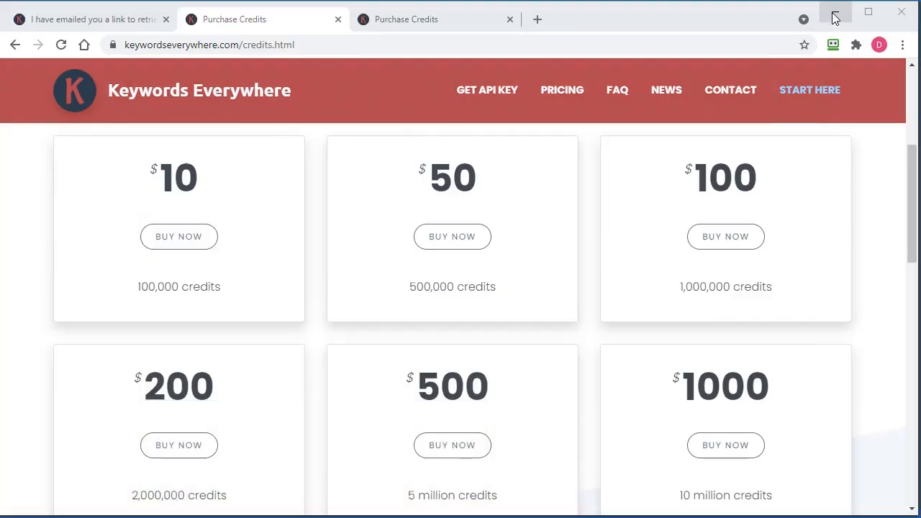
left_click(831, 17)
Compare the two Data Source options again, keeping Google Keyword Planner AND Clickstream Data selected.
left_click(474, 84)
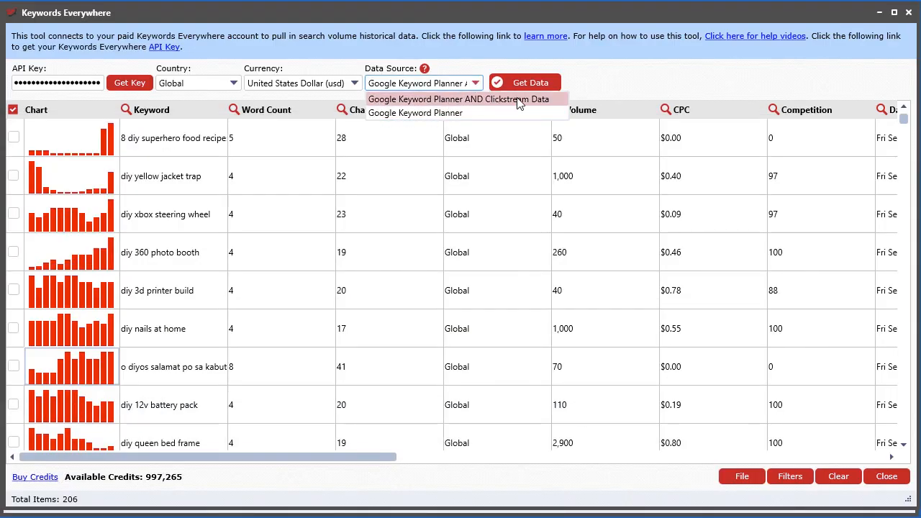
left_click(642, 84)
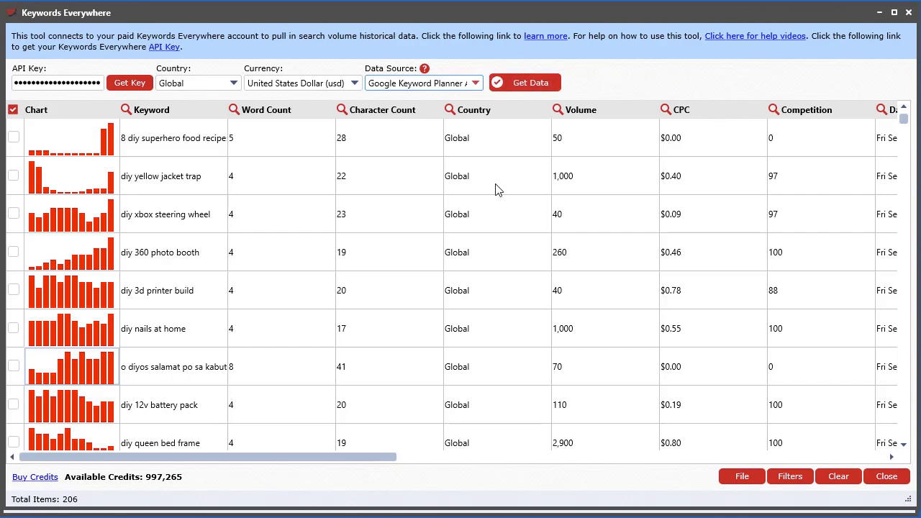
left_click(448, 87)
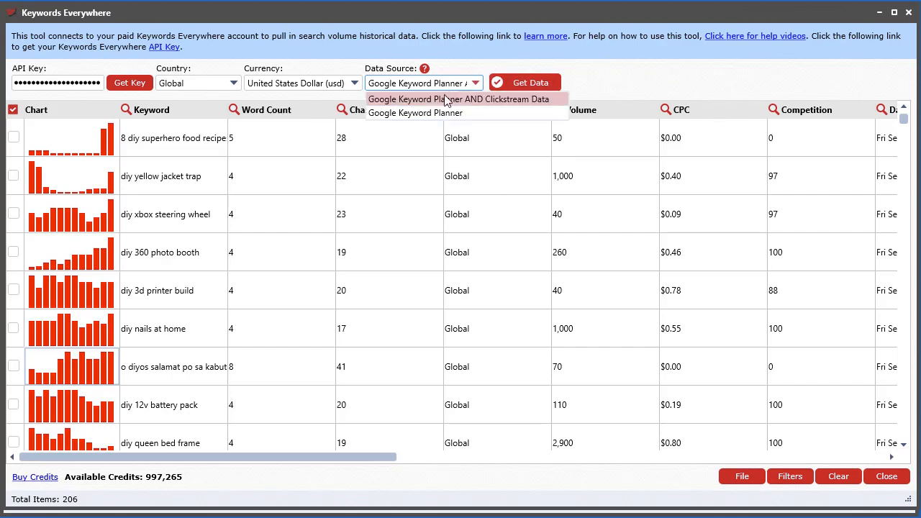
left_click(715, 91)
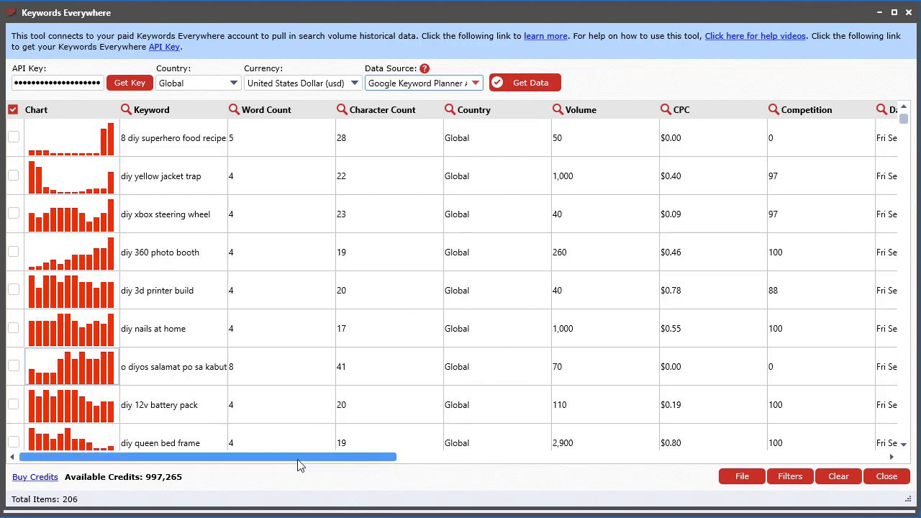
left_click_drag(351, 456, 358, 256)
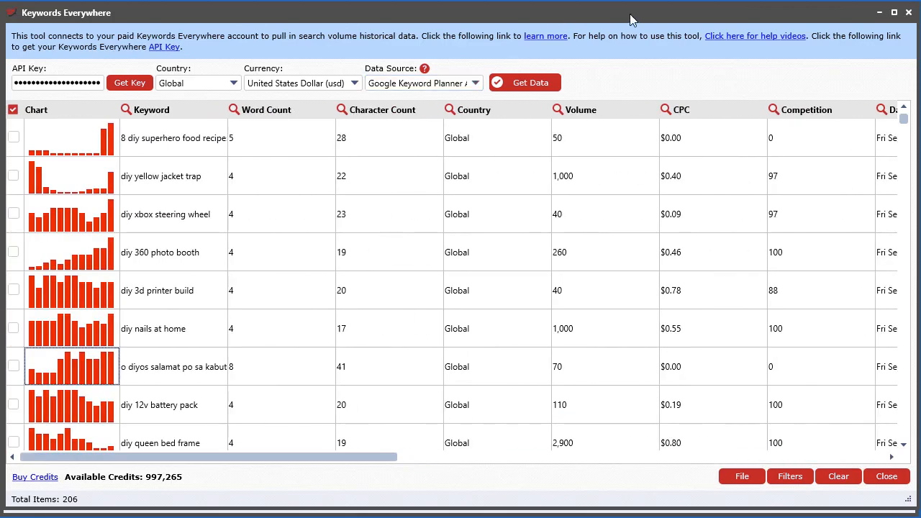
Reposition the Keywords Everywhere window and review the available filters, including the preset Character Count conditions.
left_click_drag(638, 16, 538, 0)
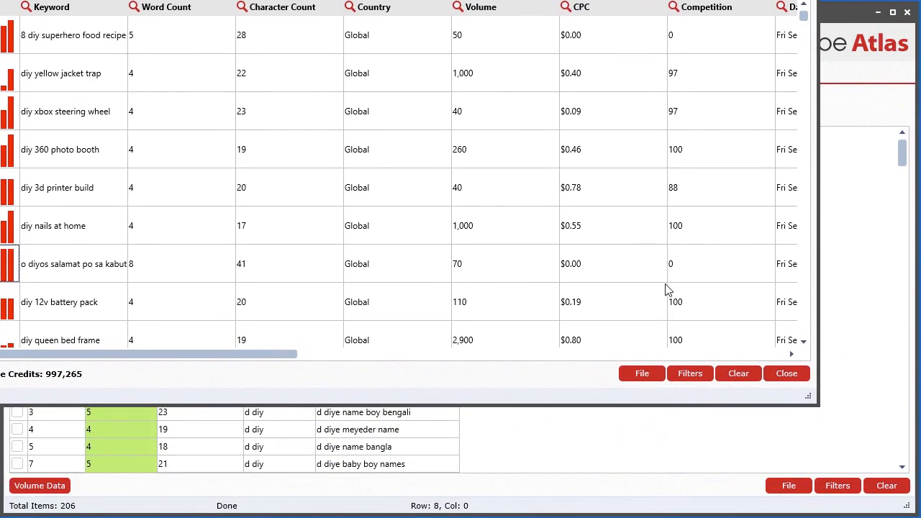
left_click(692, 373)
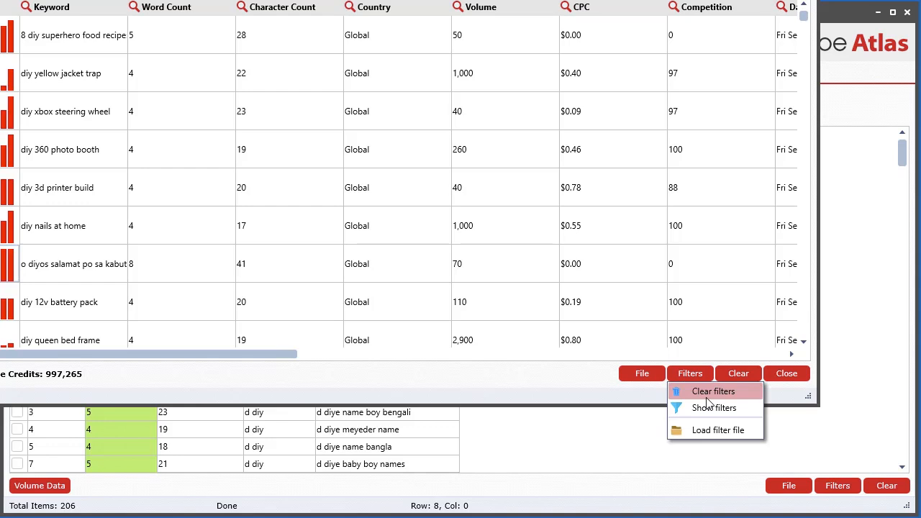
left_click(712, 408)
left_click_drag(522, 103, 518, 85)
left_click(593, 87)
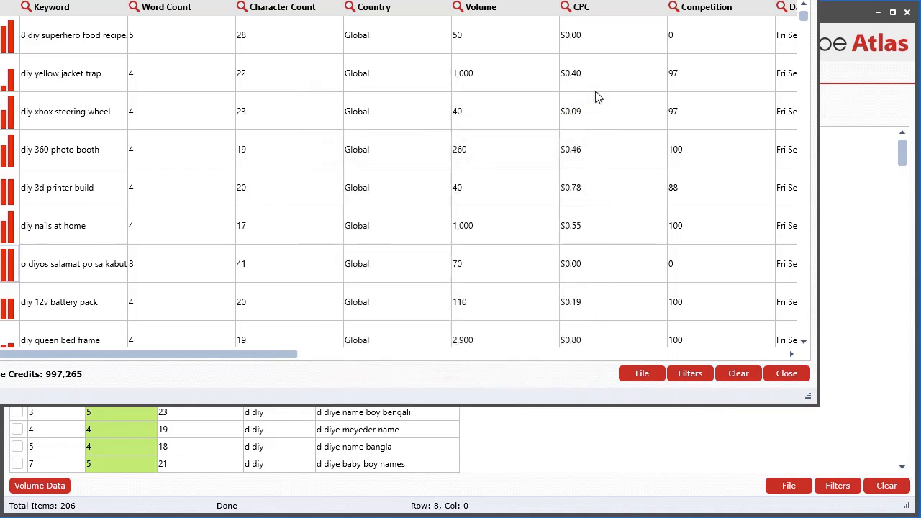
left_click(241, 7)
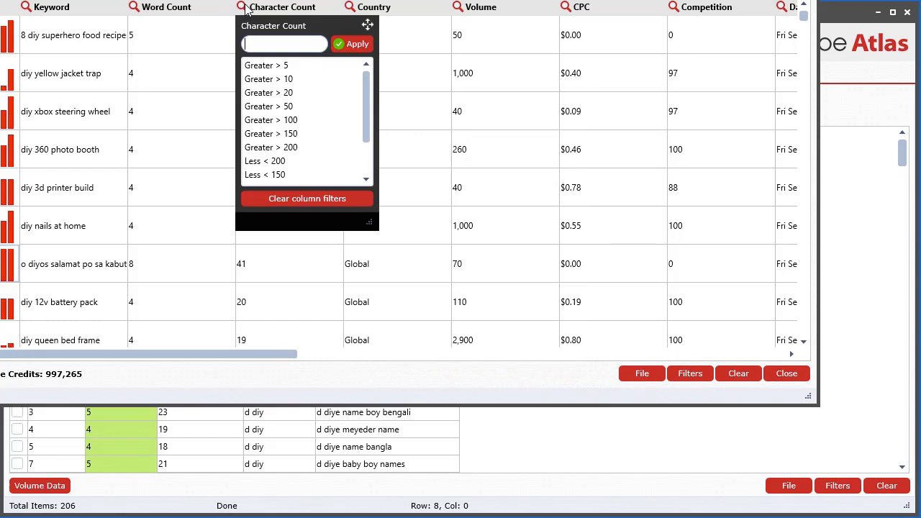
Look through the project, CSV and TXT file options without saving, then restore the window's position.
left_click(641, 375)
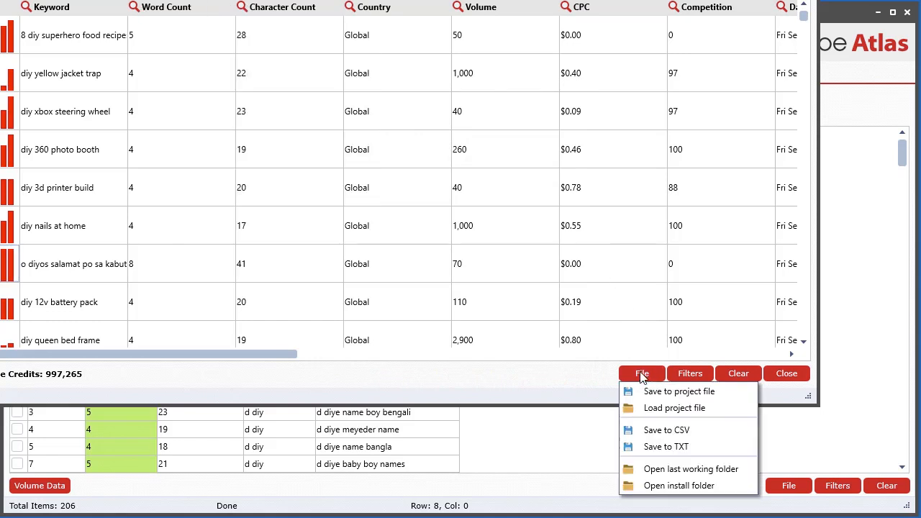
left_click(696, 390)
left_click(735, 466)
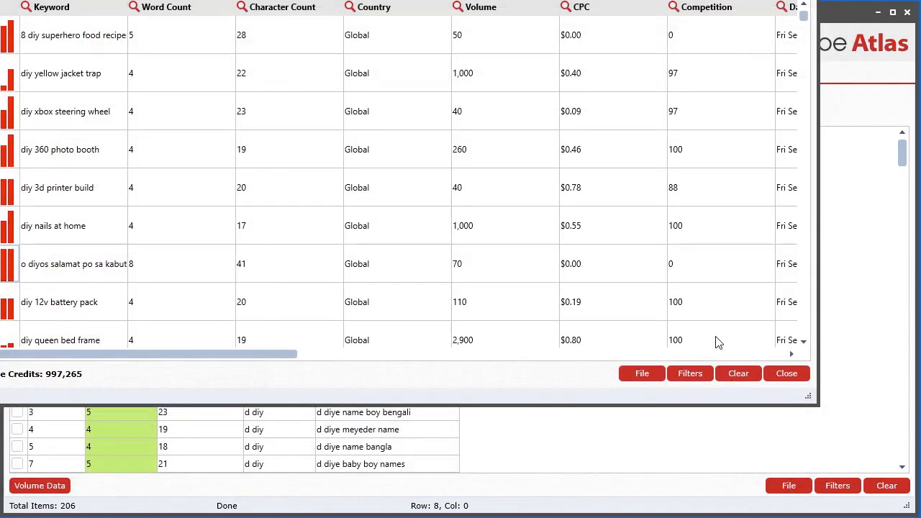
left_click(693, 378)
left_click(642, 374)
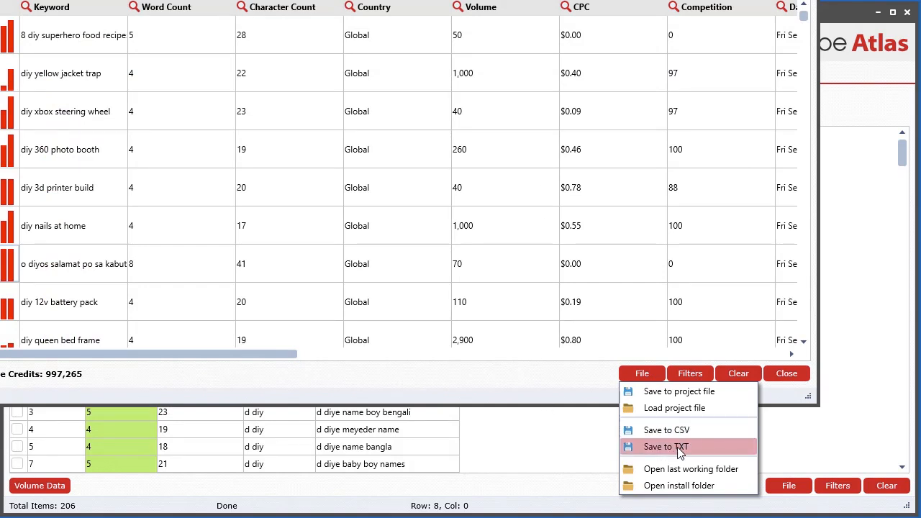
left_click(521, 371)
left_click_drag(570, 0, 669, 12)
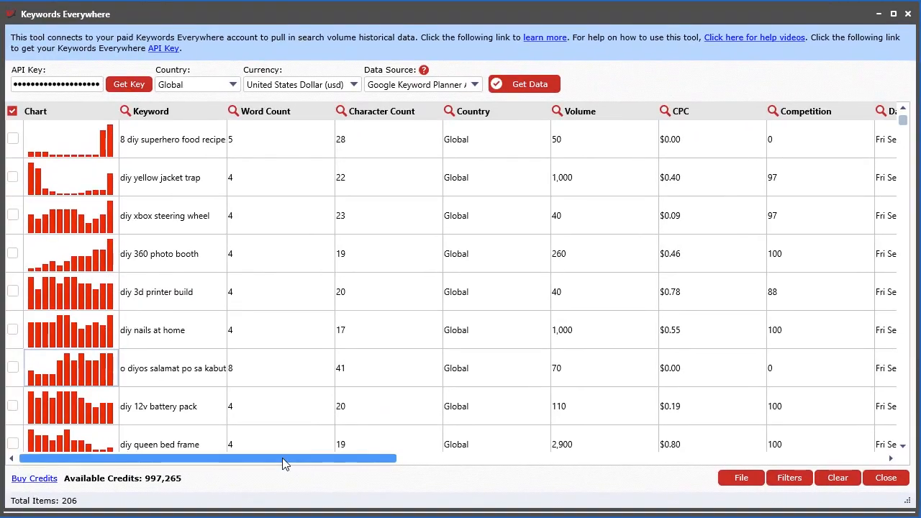
Review the keyword table's columns across to Trend Slope and Trending Spike, then return to the trend charts.
left_click_drag(282, 464, 303, 456)
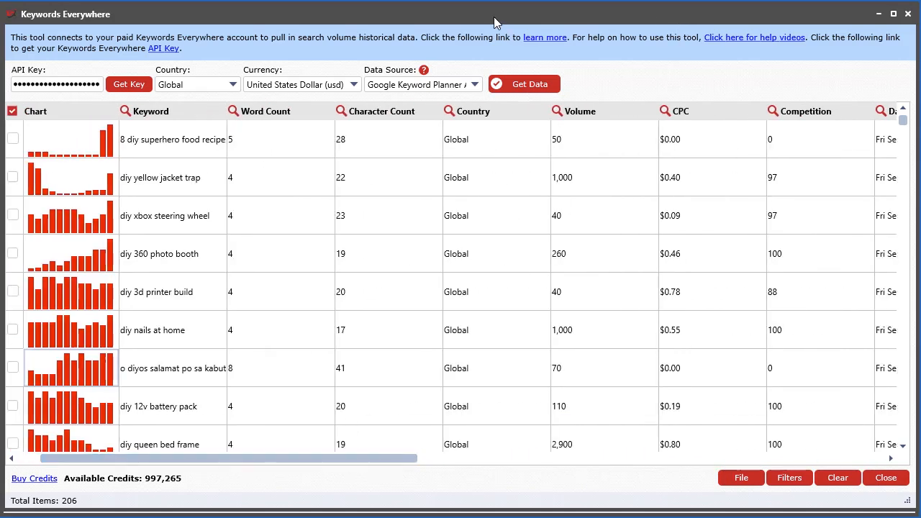
left_click_drag(494, 23, 525, 21)
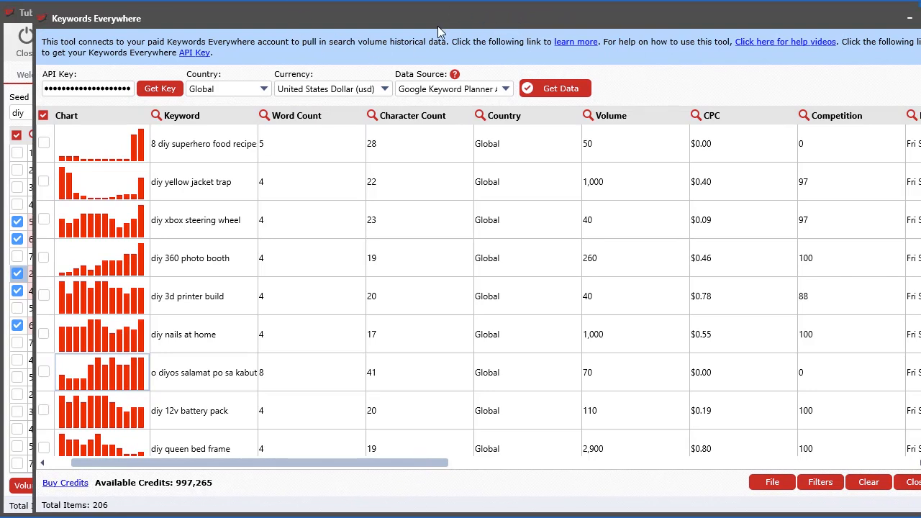
double_click(385, 16)
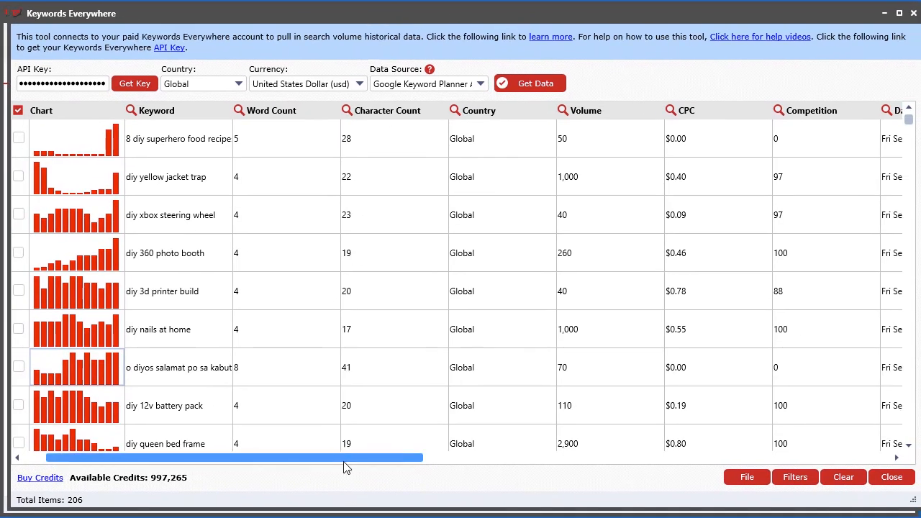
left_click_drag(323, 463, 799, 461)
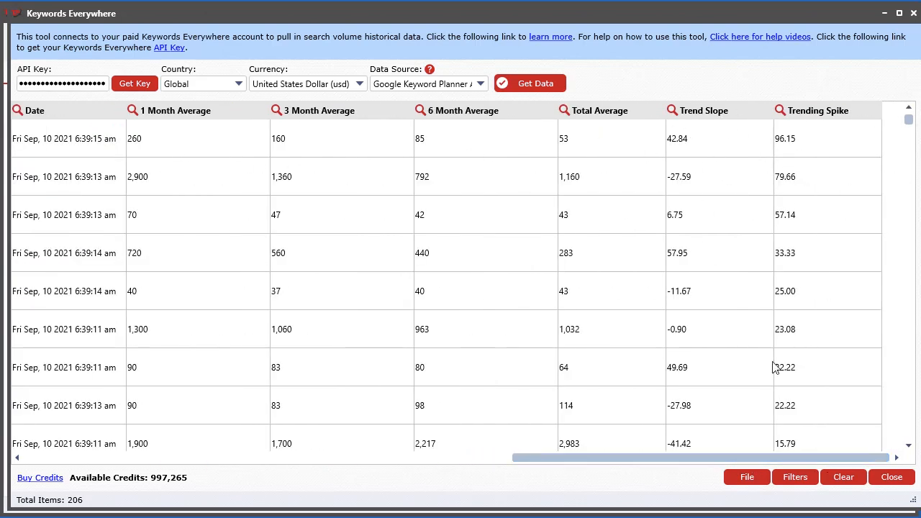
left_click_drag(689, 464, 206, 458)
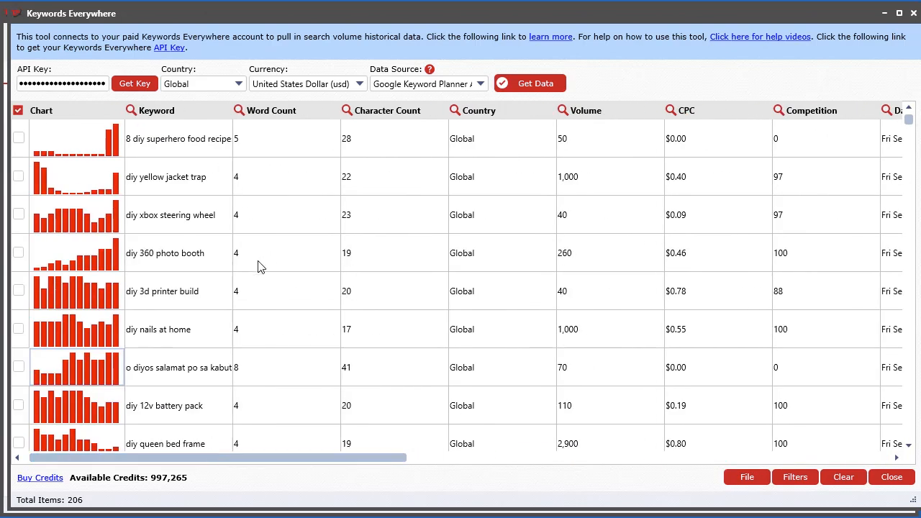
scroll(197, 407, "down", 1)
scroll(196, 408, "up", 1)
mouse_move(529, 9)
left_mouse_down()
mouse_move(743, 20)
mouse_move(518, 7)
left_mouse_up()
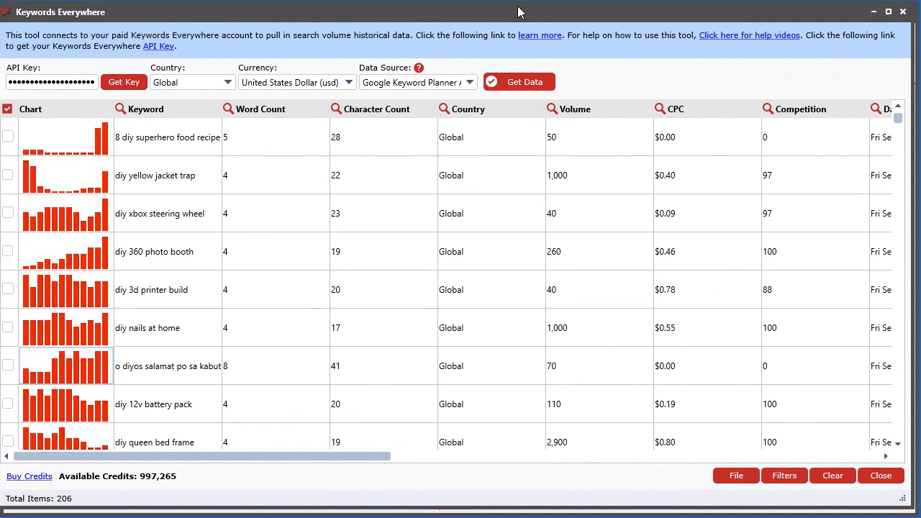